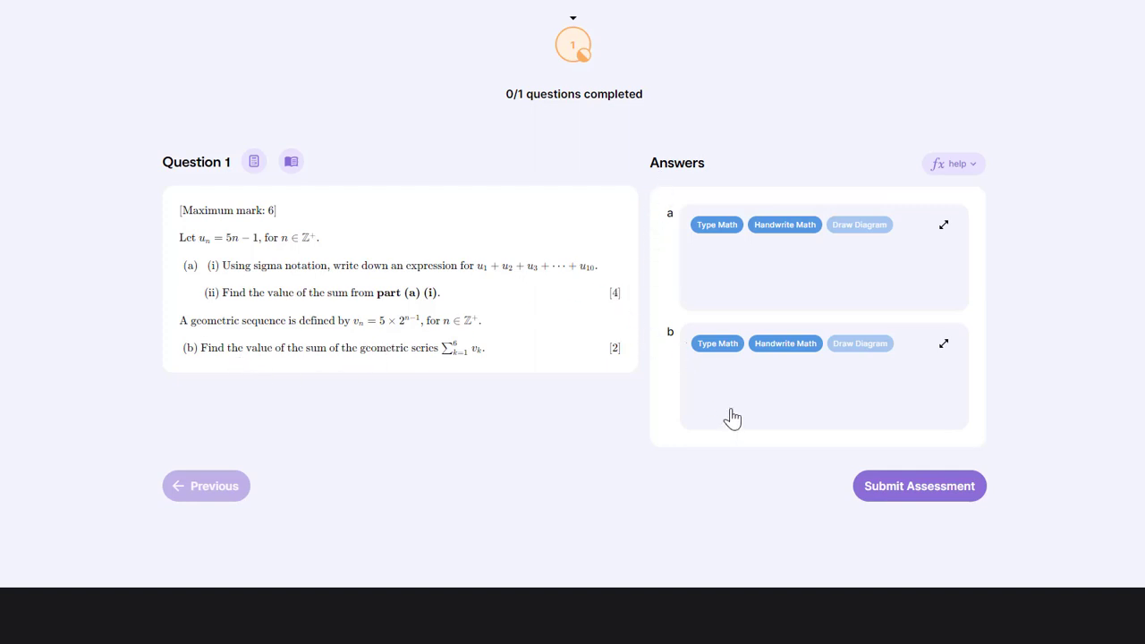
# - Add a typed-math answer field under part b and bring up its on-screen math keyboard
pyautogui.click(712, 348)
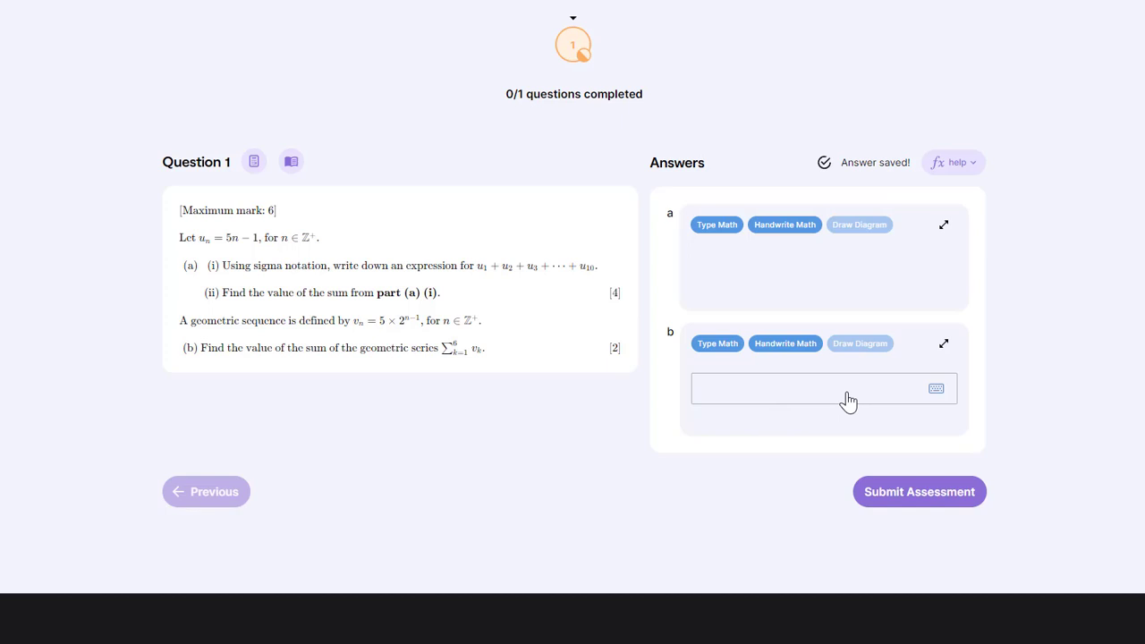
pyautogui.click(935, 391)
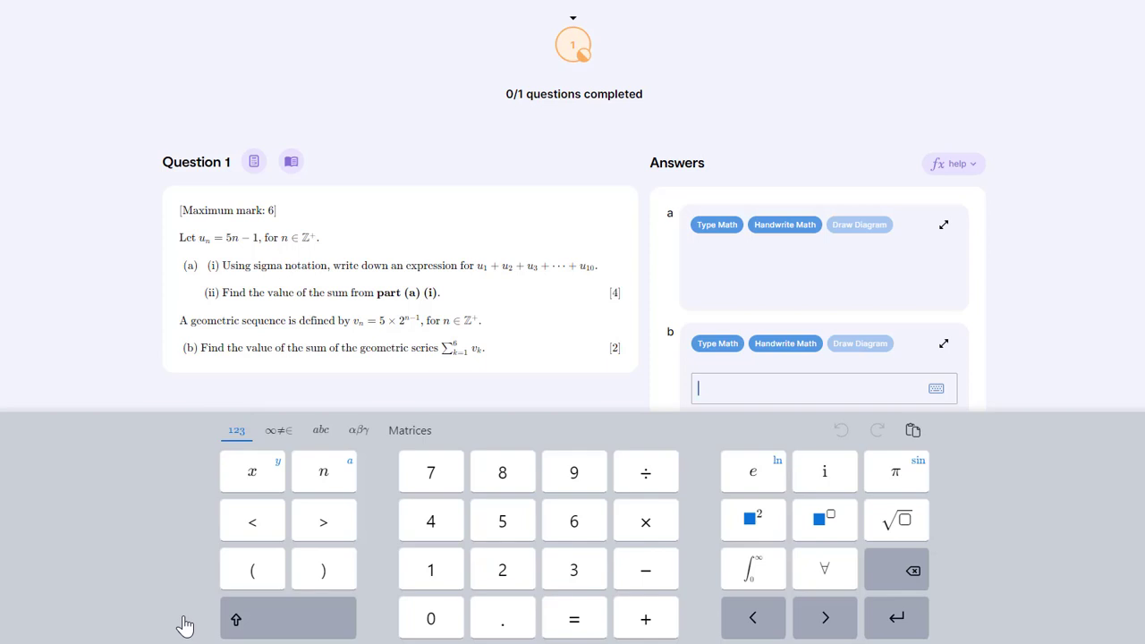
# - Browse the 123 tab's Shift symbols, then the ∞≠∈ logic and set keys and their Shift set
pyautogui.click(282, 623)
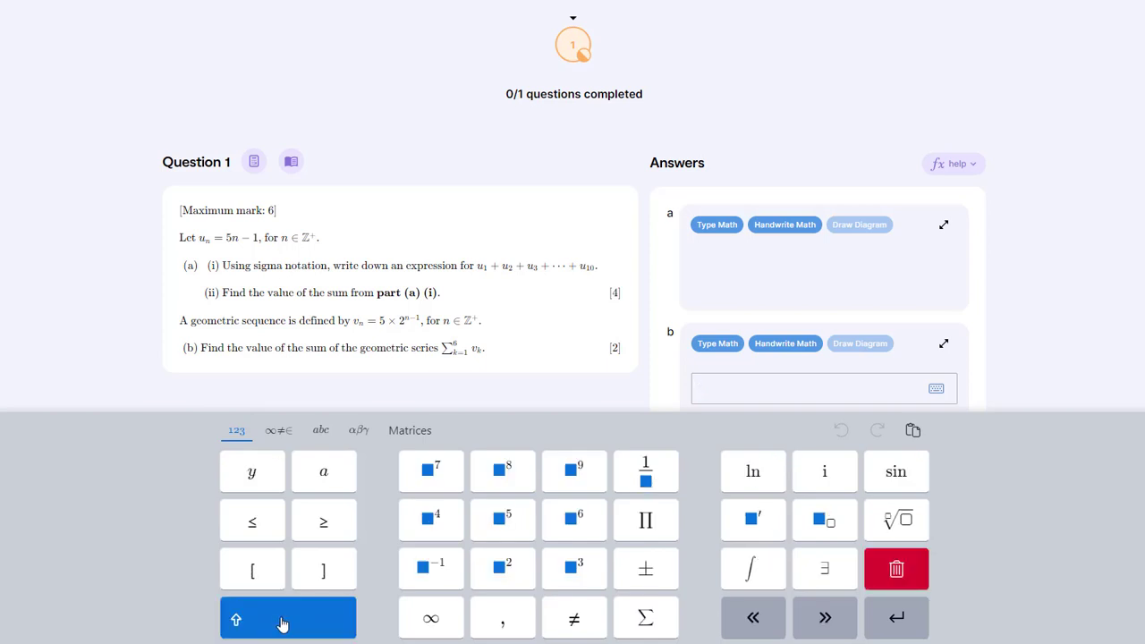
pyautogui.click(282, 624)
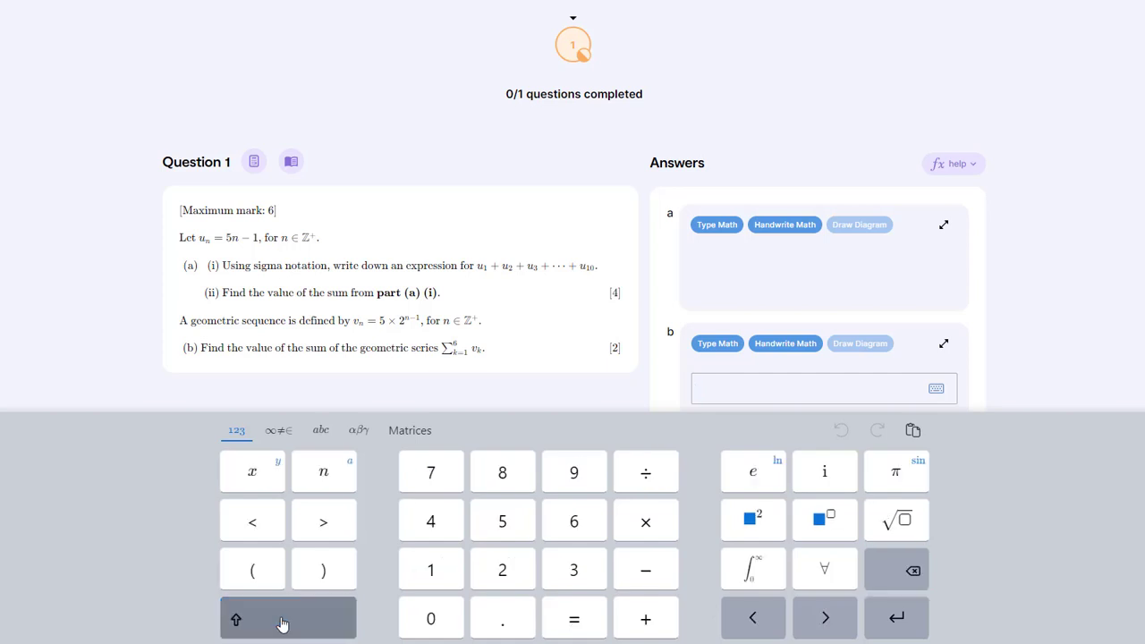
pyautogui.click(279, 432)
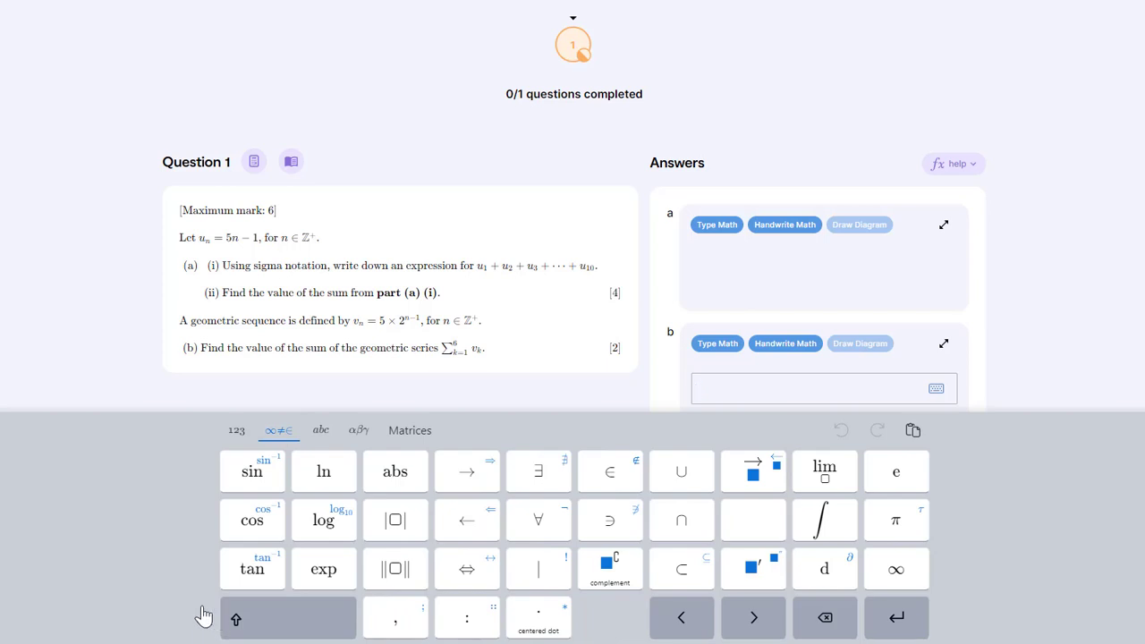
pyautogui.click(273, 623)
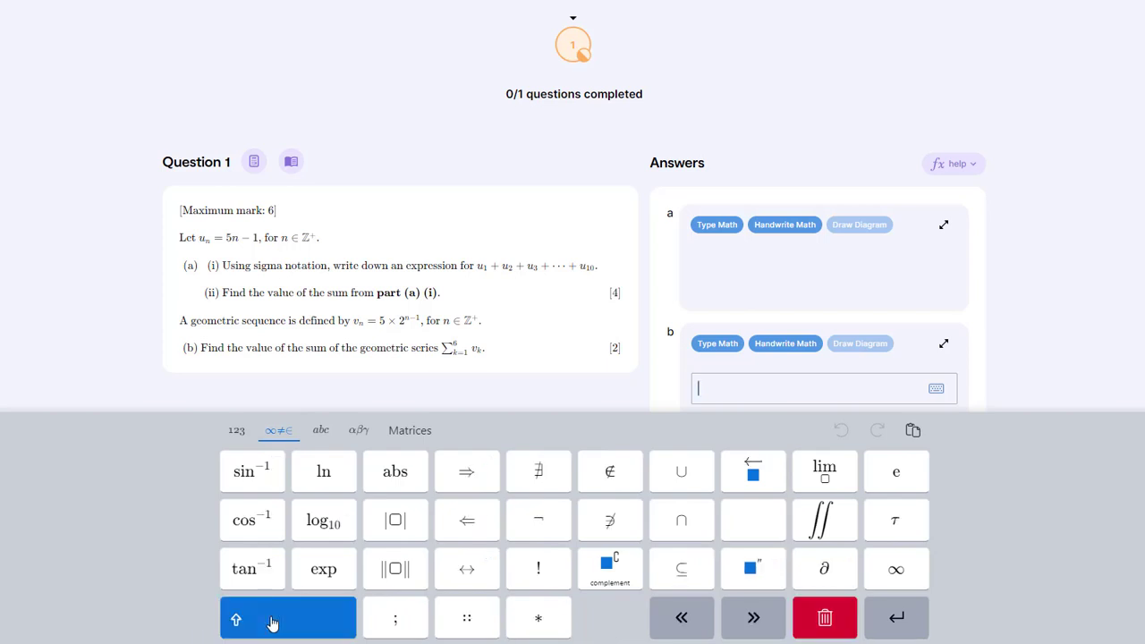
pyautogui.click(272, 623)
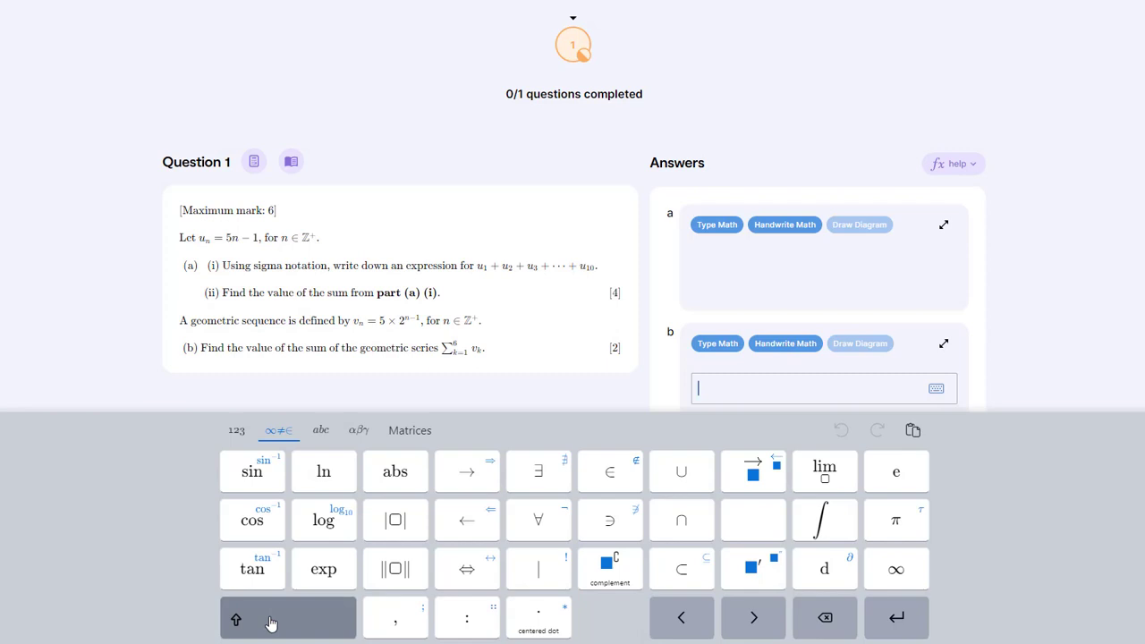
# - Browse the lowercase and uppercase letters, lowercase and uppercase Greek letters, then the matrix templates
pyautogui.click(320, 430)
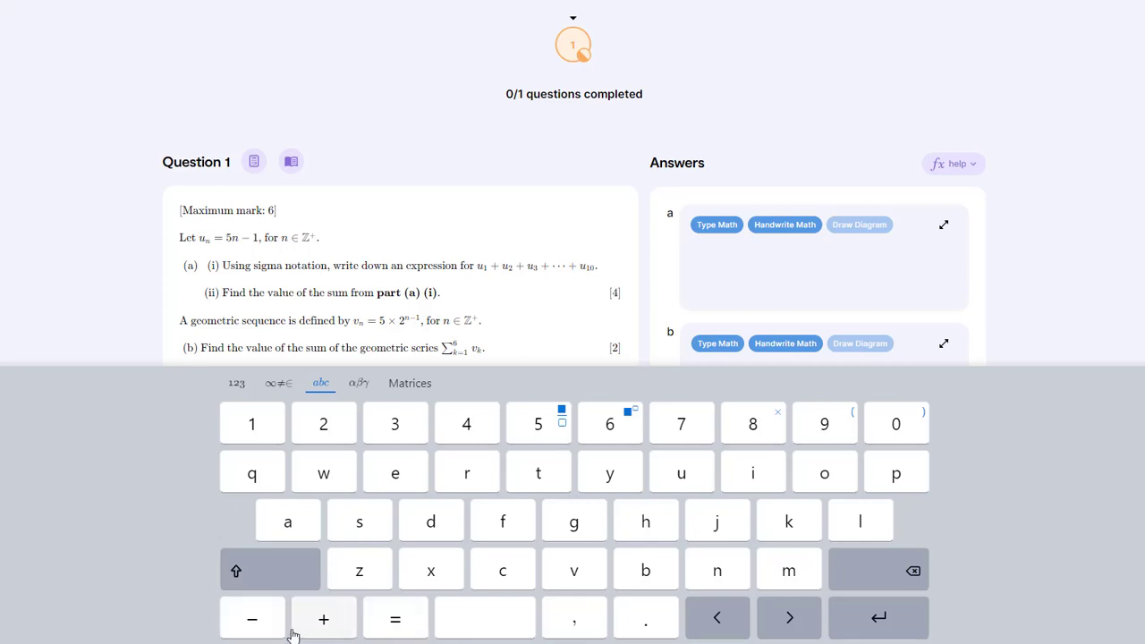
pyautogui.click(254, 573)
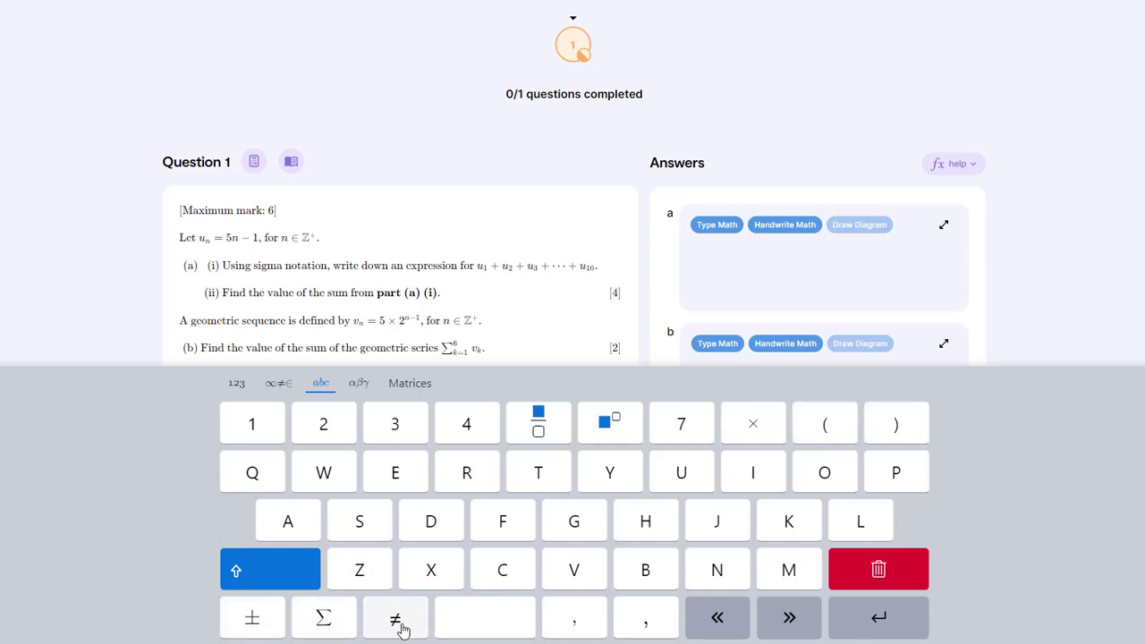
pyautogui.click(255, 578)
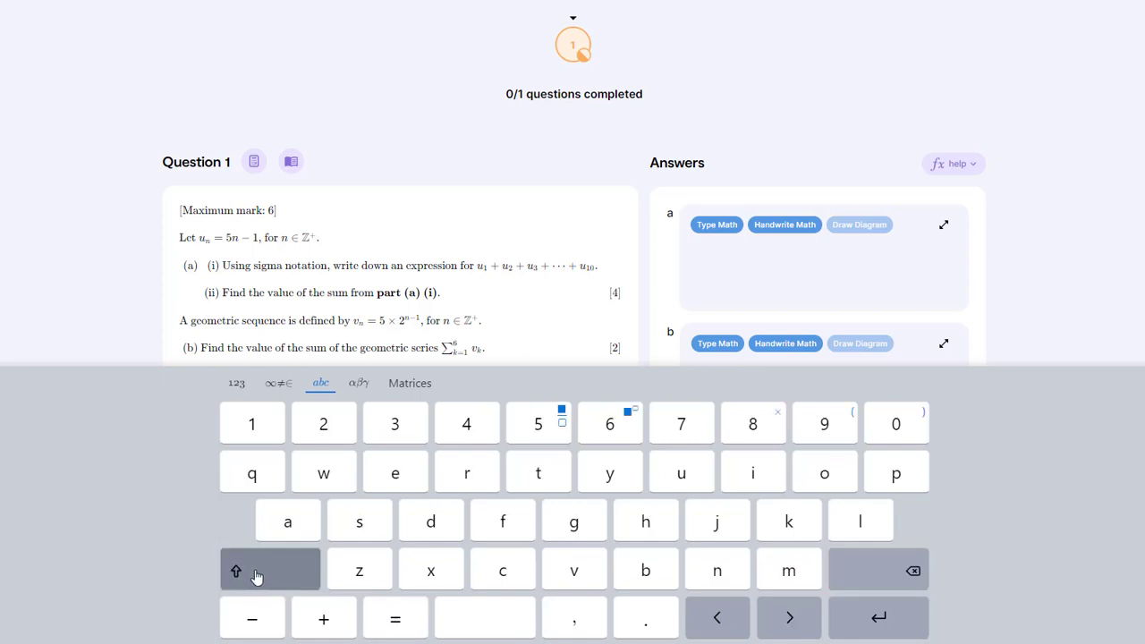
pyautogui.click(359, 383)
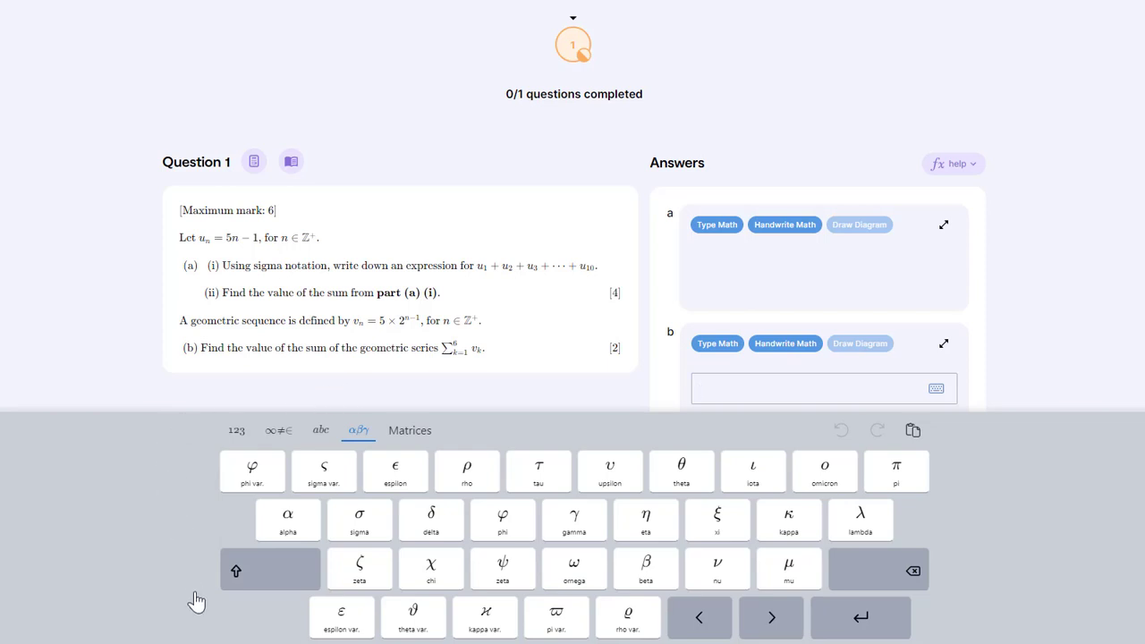
pyautogui.click(267, 577)
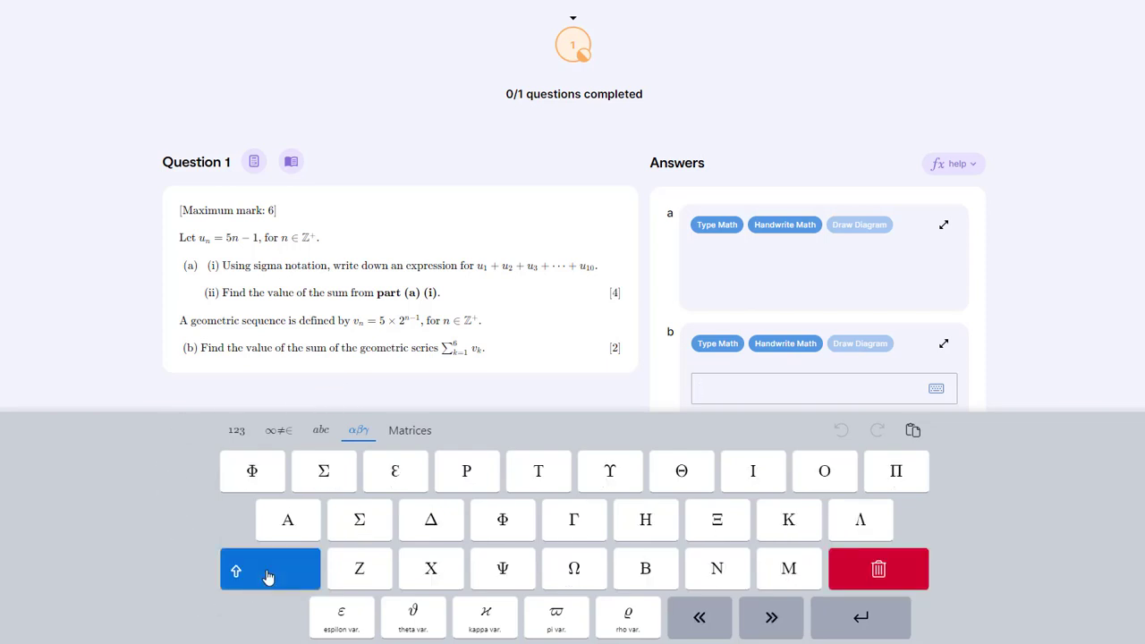
pyautogui.click(267, 577)
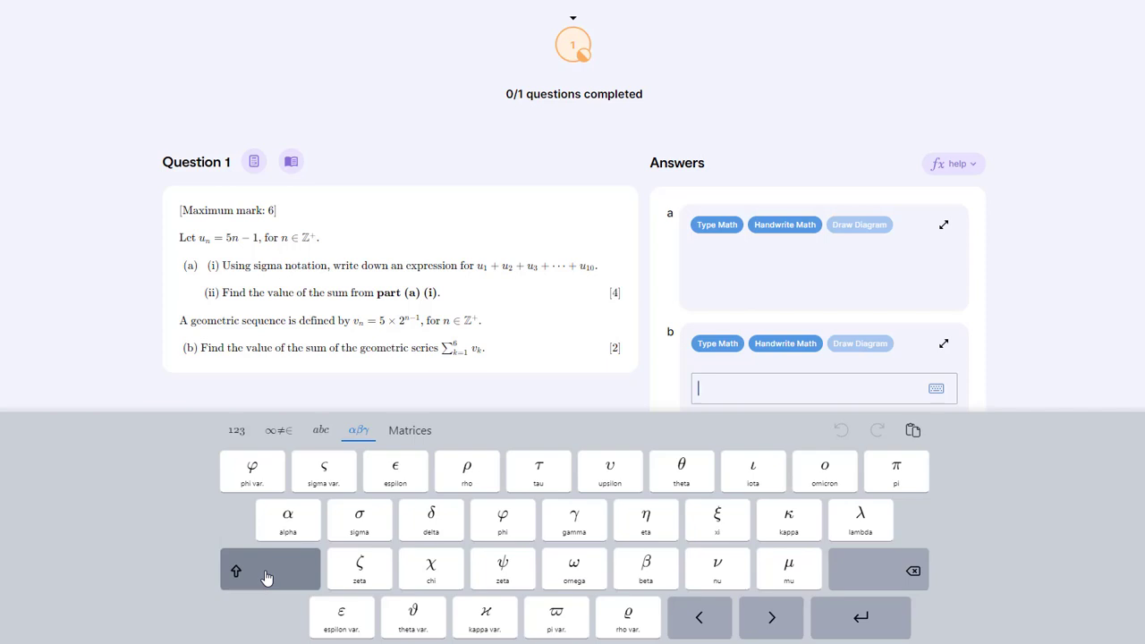
pyautogui.click(411, 431)
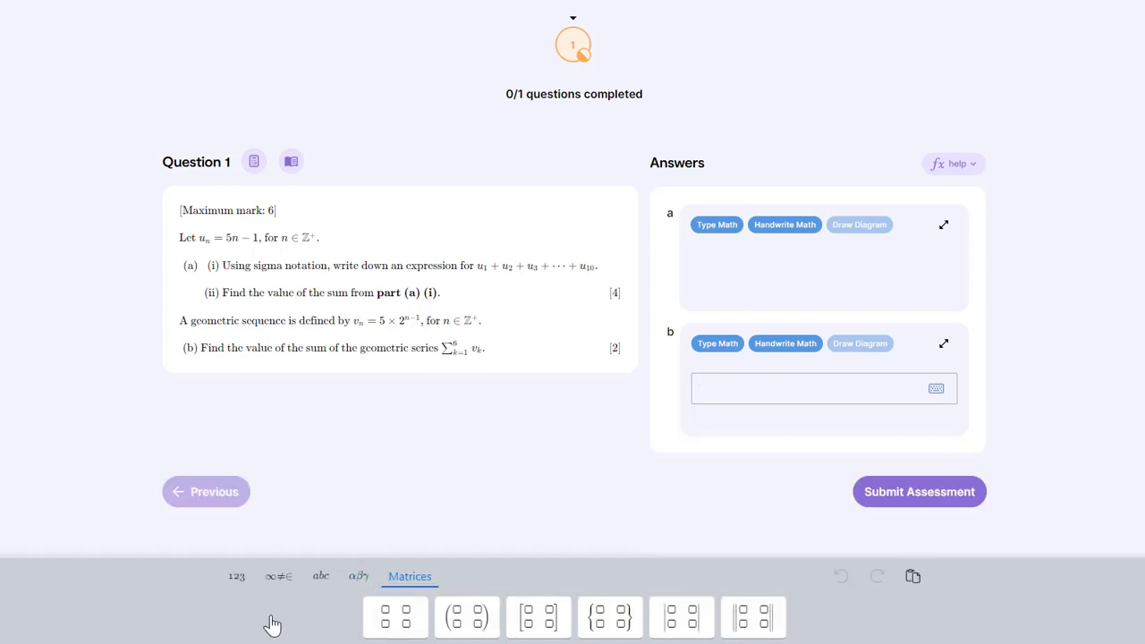
pyautogui.click(237, 579)
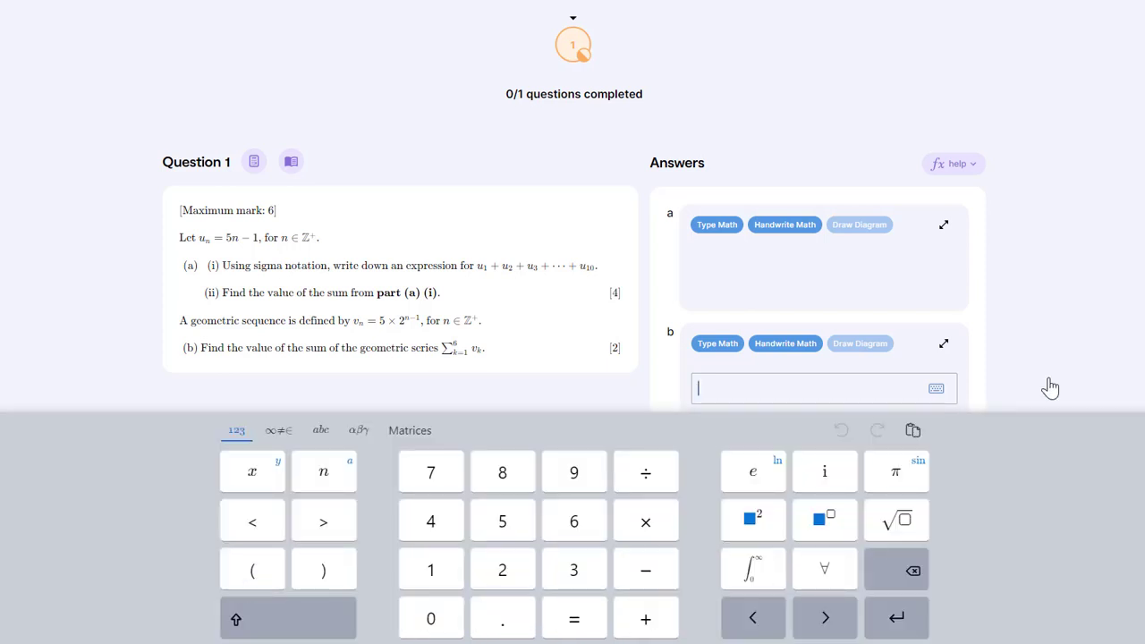
pyautogui.scroll(-1, 1092, 331)
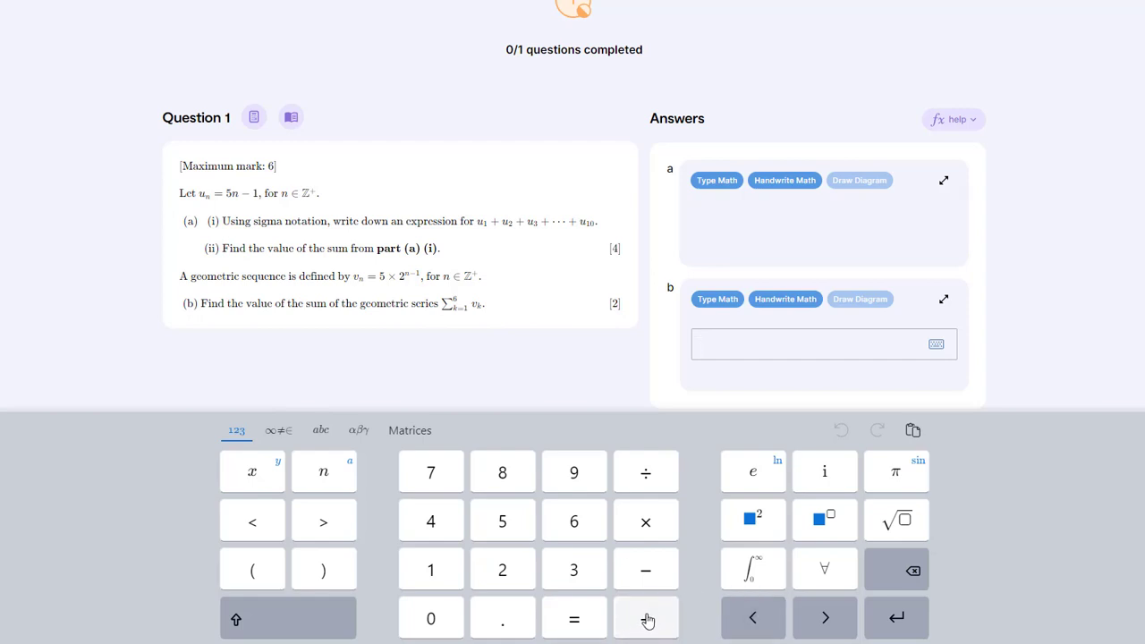
# - Insert a summation with upper limit 6 into part b's answer and move to its lower limit
pyautogui.click(275, 621)
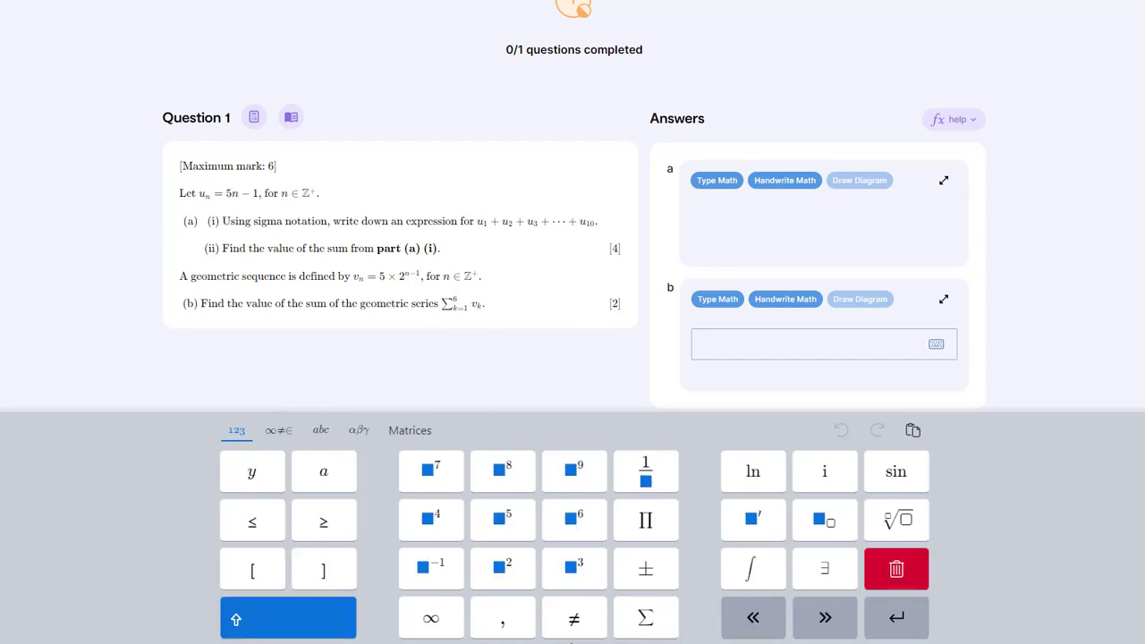
pyautogui.click(646, 618)
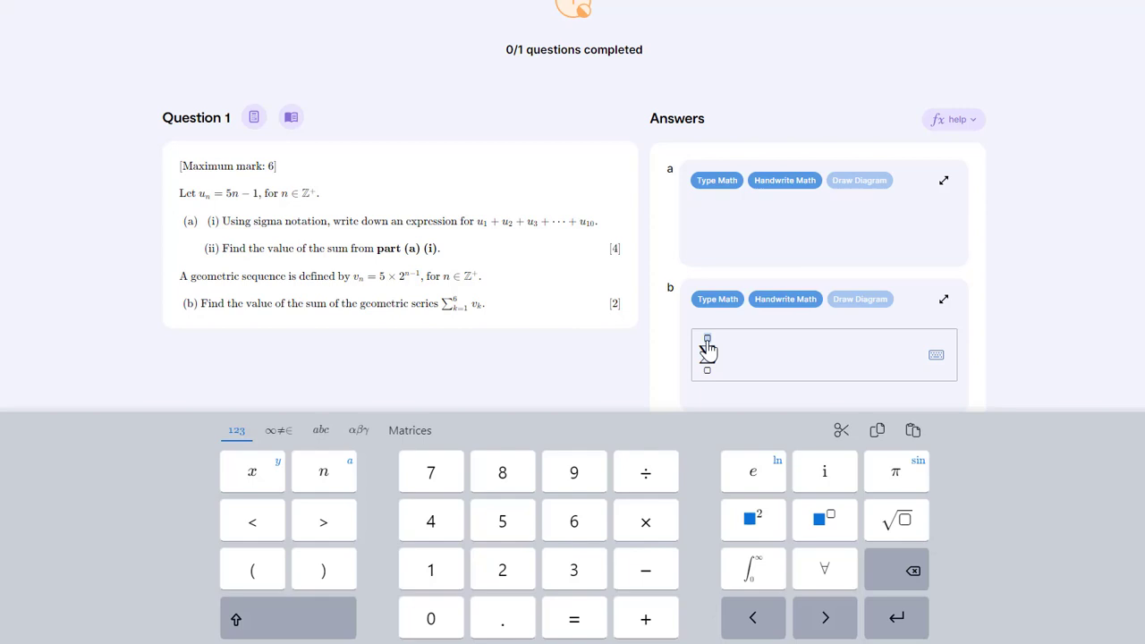
pyautogui.click(573, 527)
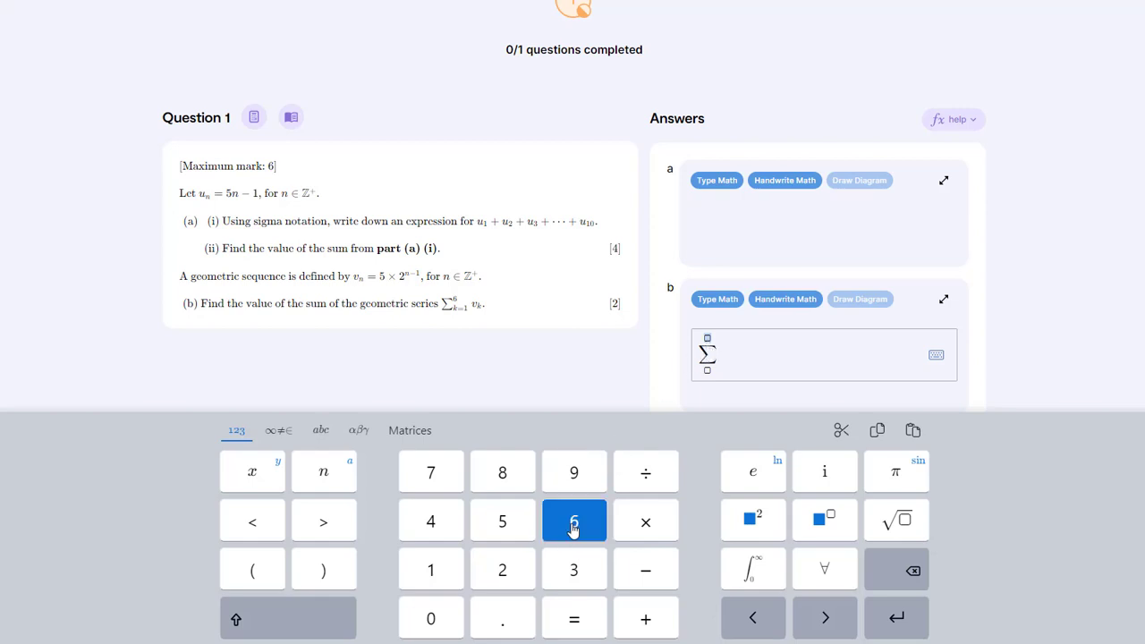
pyautogui.click(822, 618)
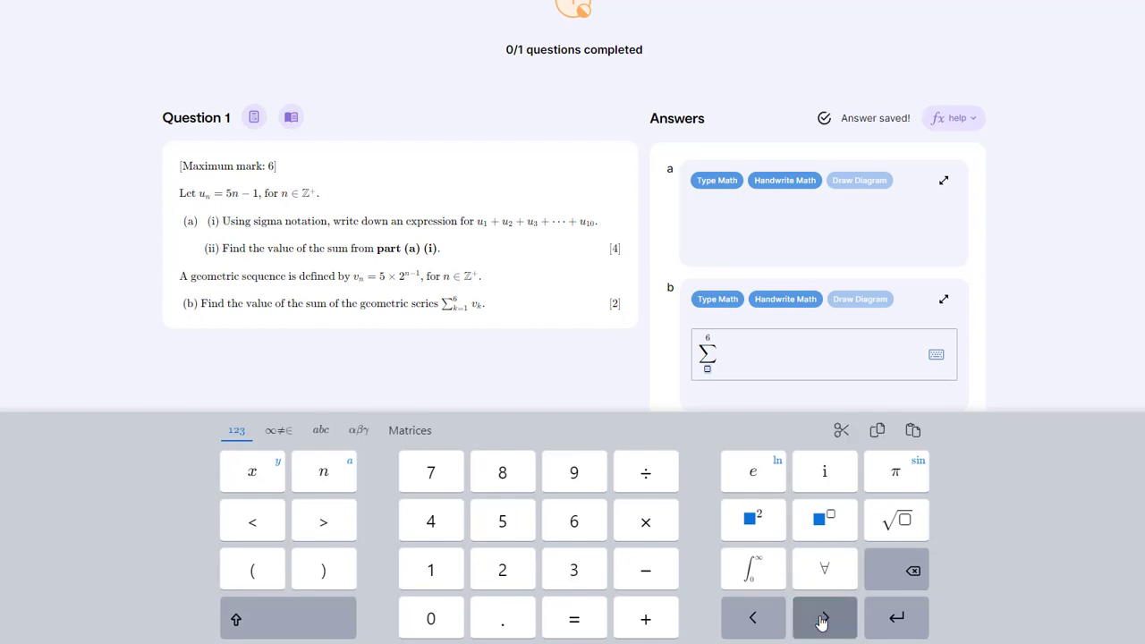
# - Set the summation's lower limit to k=1
pyautogui.click(320, 430)
pyautogui.click(789, 521)
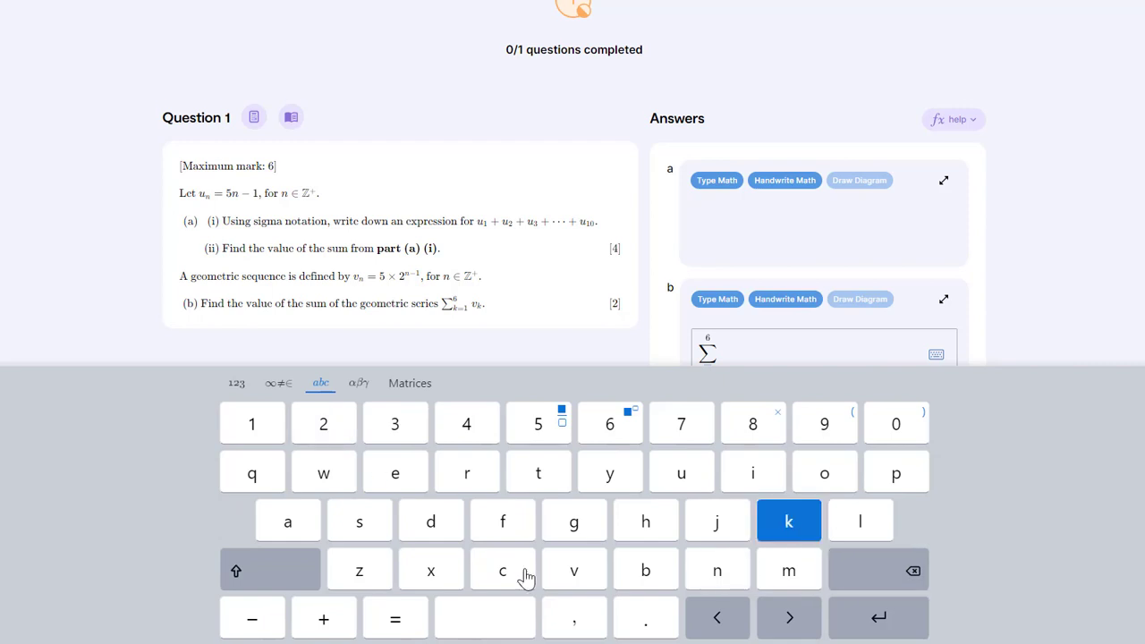
pyautogui.click(386, 625)
pyautogui.click(243, 427)
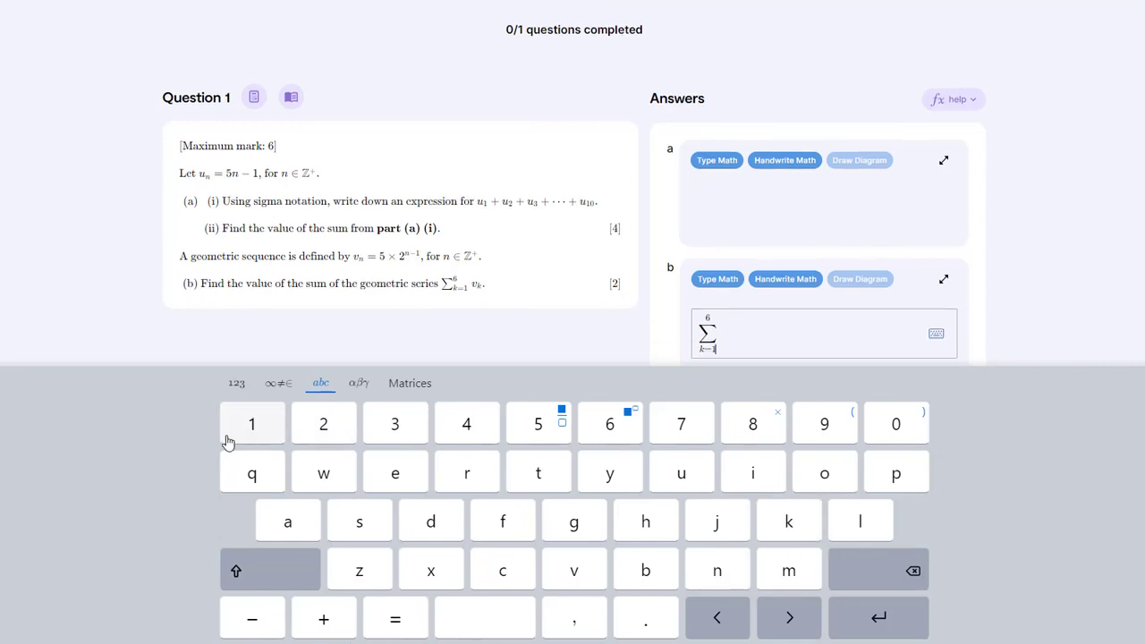
# - Enter v as the summation's term, returning to the number keys
pyautogui.click(790, 623)
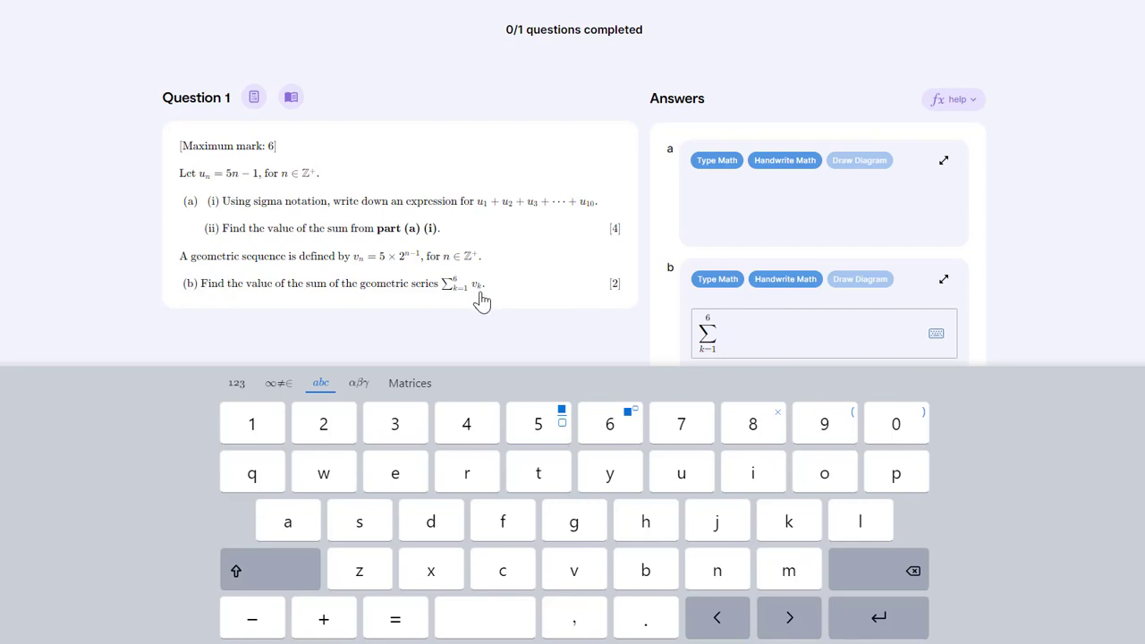
pyautogui.click(576, 572)
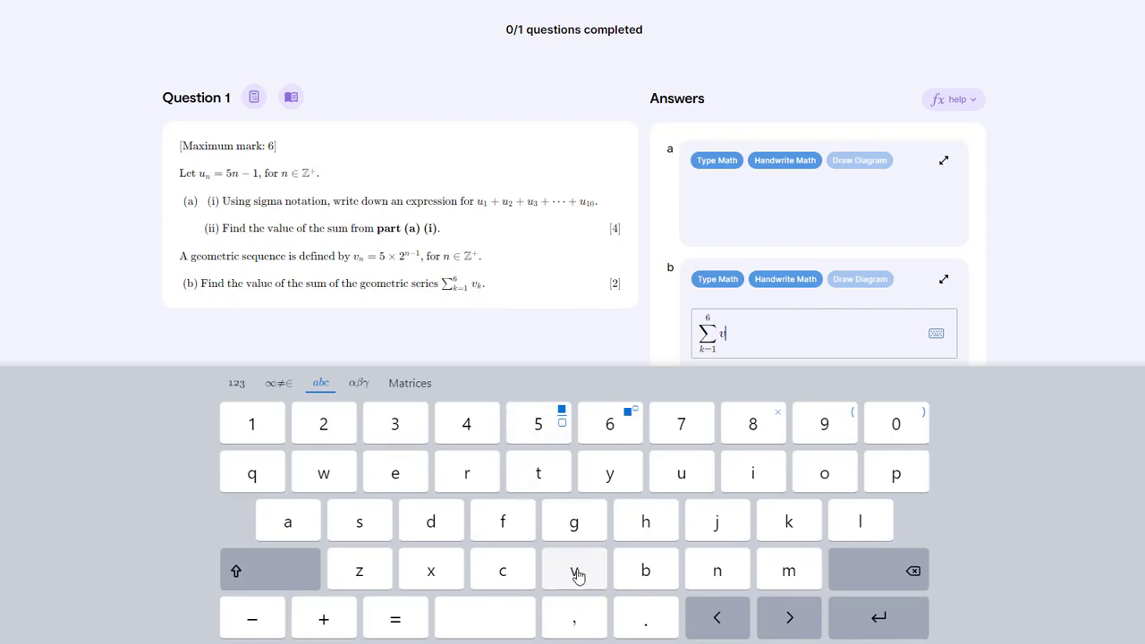
pyautogui.click(242, 388)
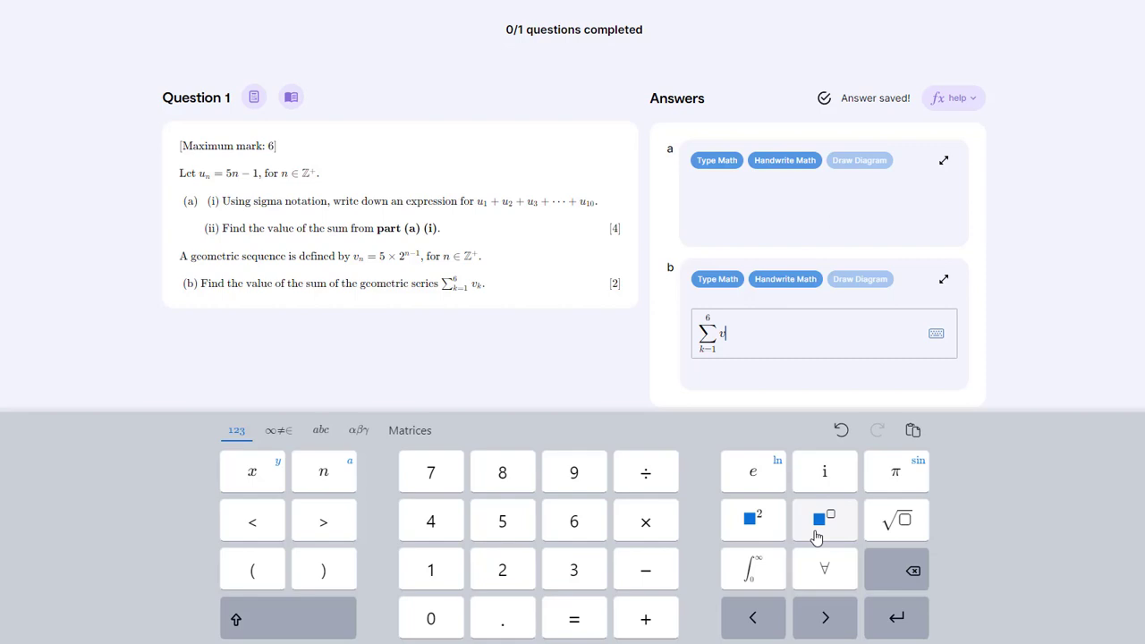
# - Give the summand v a subscript k so it reads v_k
pyautogui.click(256, 624)
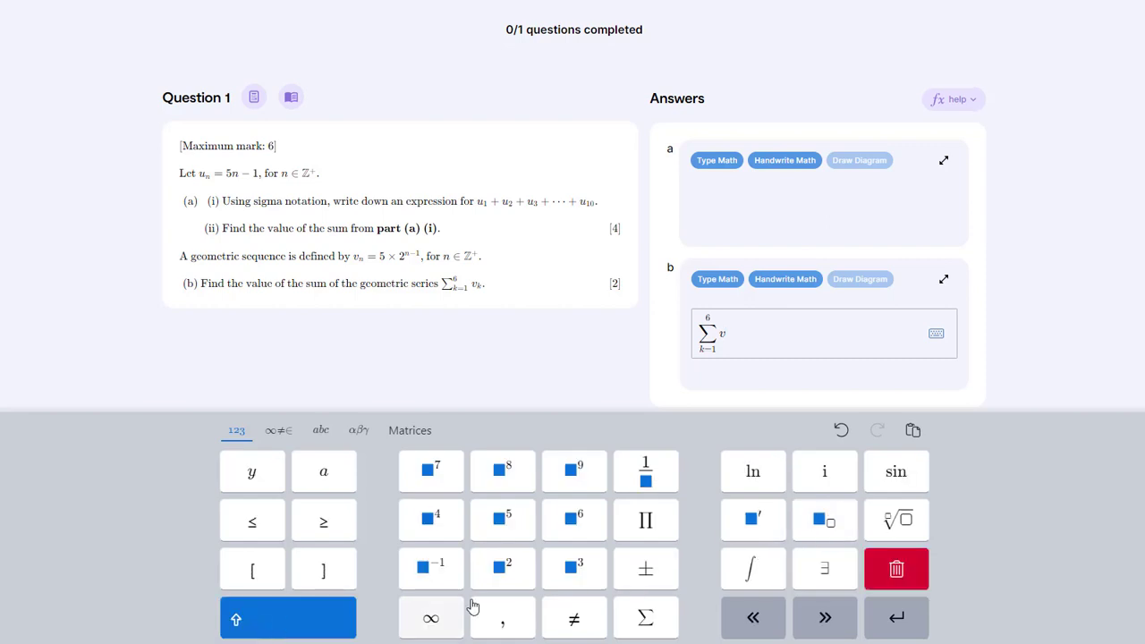
pyautogui.click(816, 535)
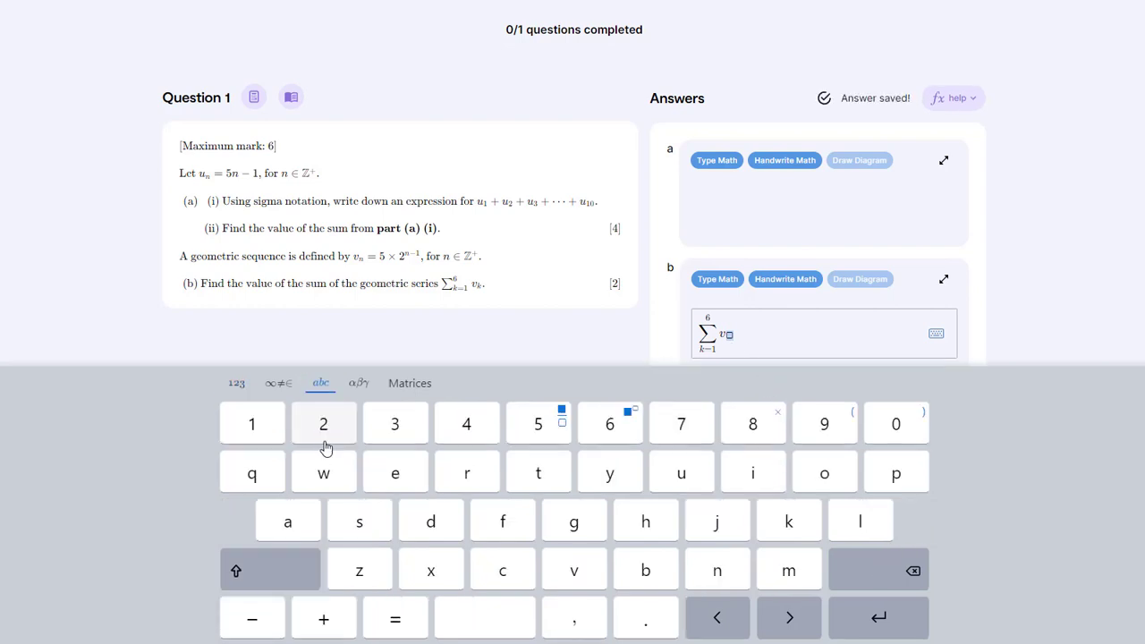
pyautogui.click(791, 533)
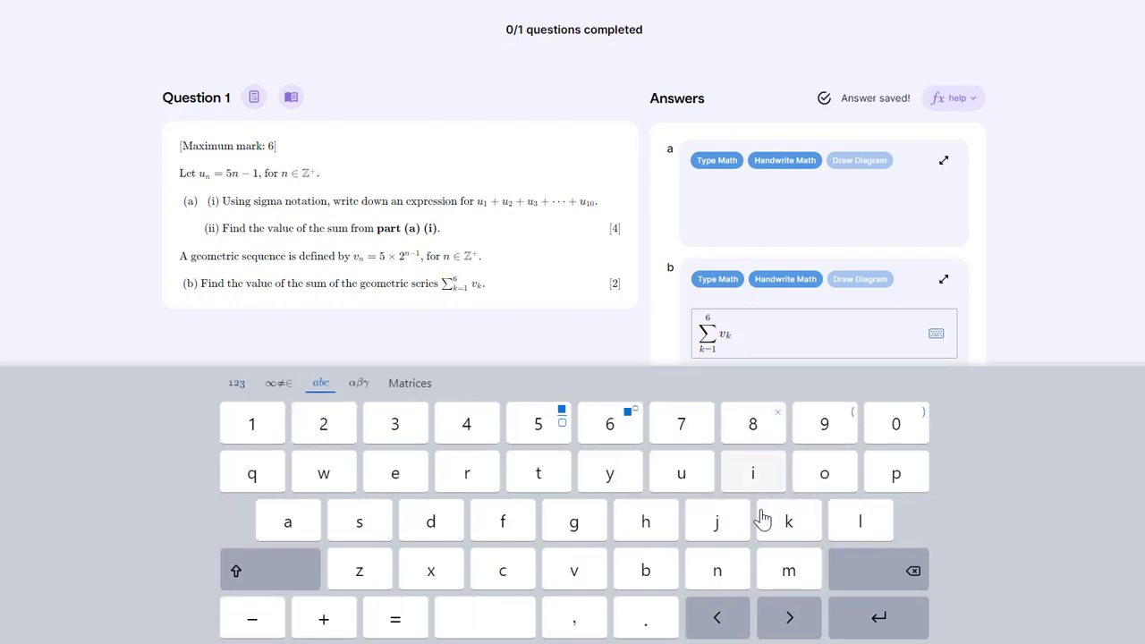
pyautogui.click(790, 618)
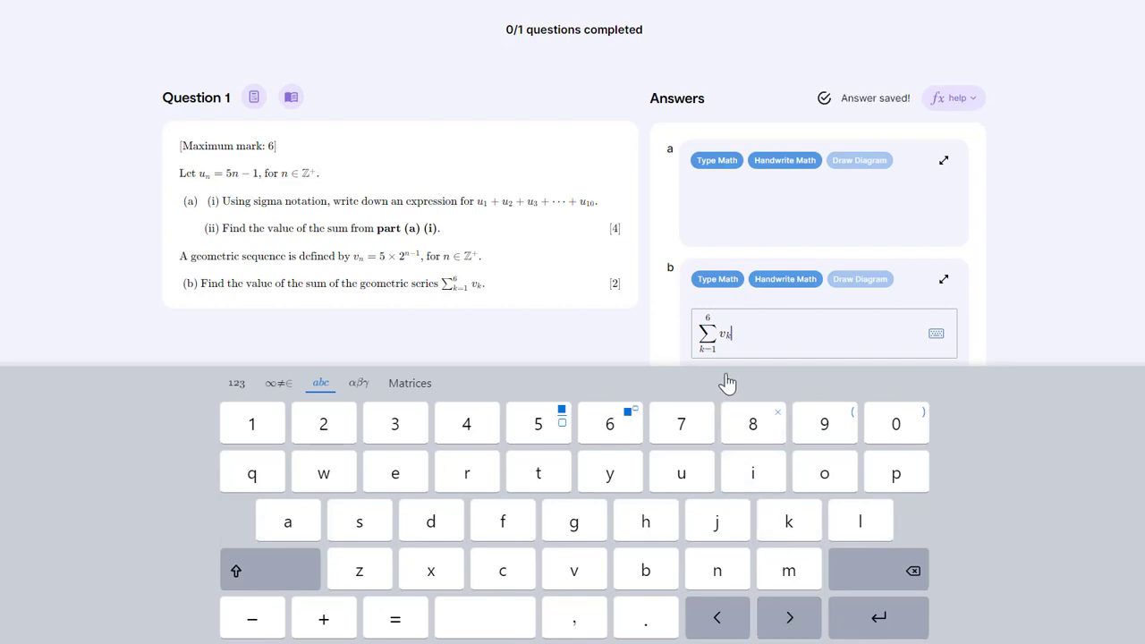
pyautogui.click(729, 349)
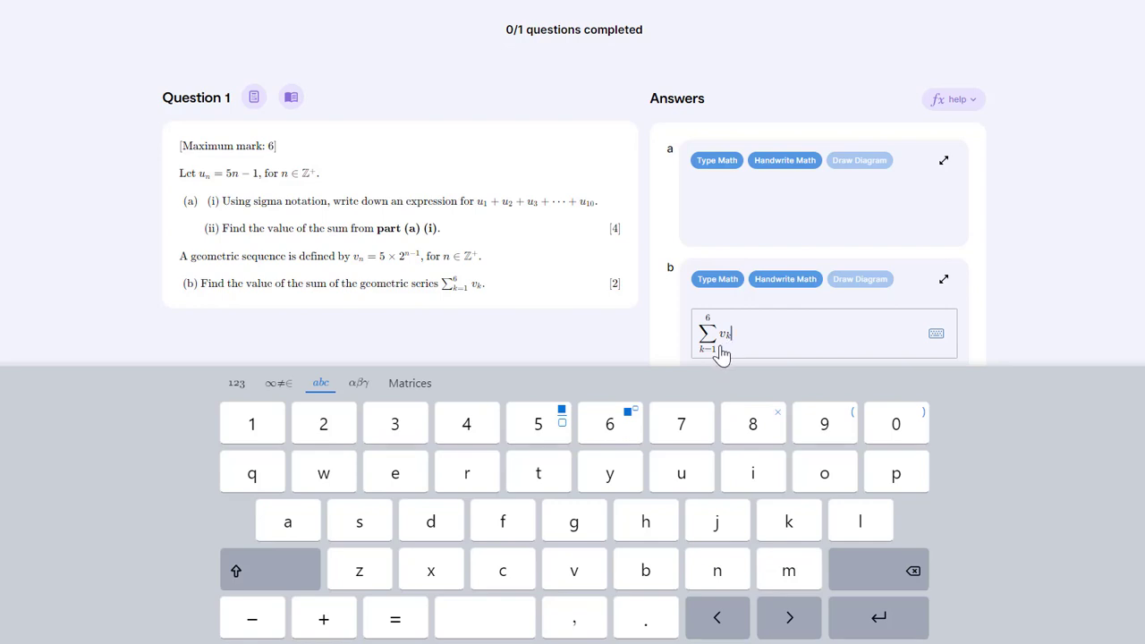
# - Append an equals sign and an empty fraction after the sum of v_k
pyautogui.click(393, 629)
pyautogui.click(282, 576)
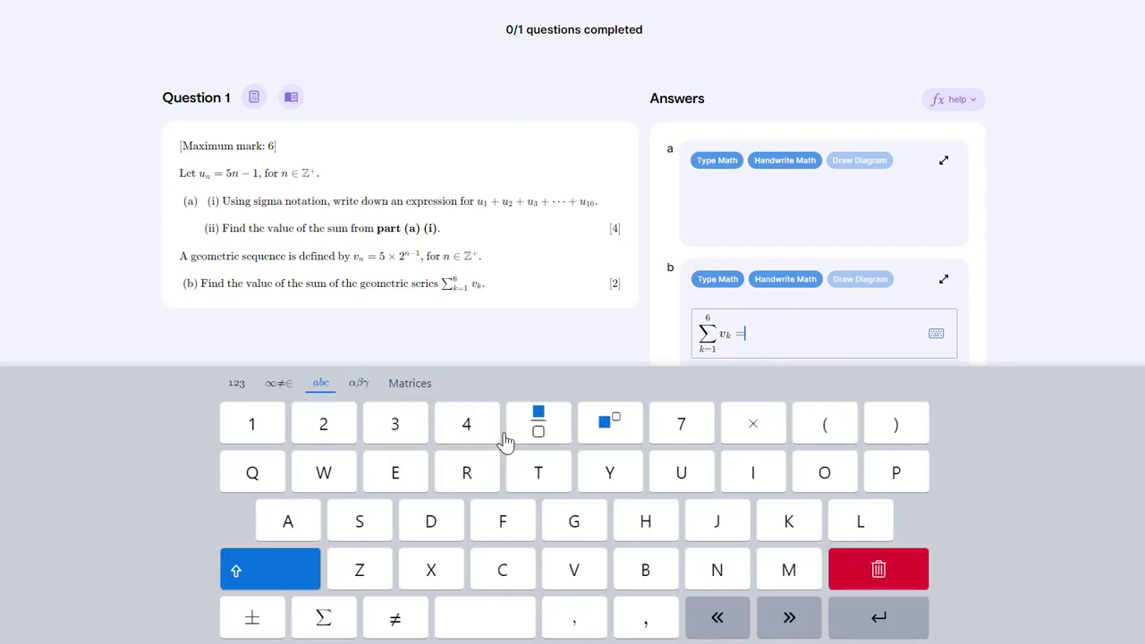
pyautogui.click(537, 425)
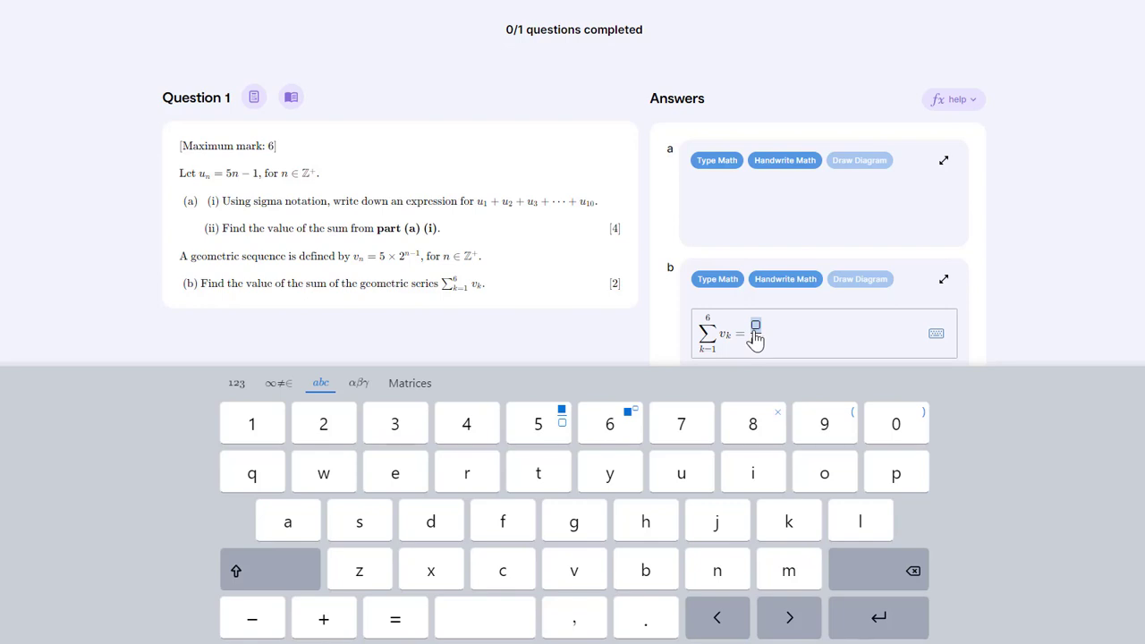
# - Start the fraction's numerator with v subscript 1 (v_1)
pyautogui.click(574, 575)
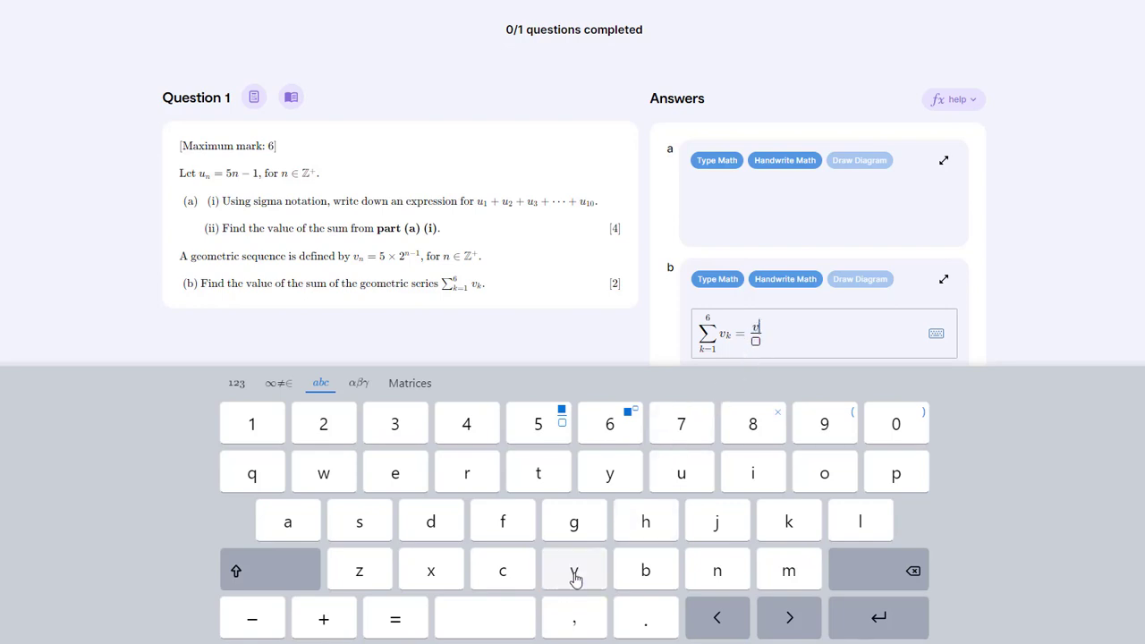
pyautogui.click(236, 385)
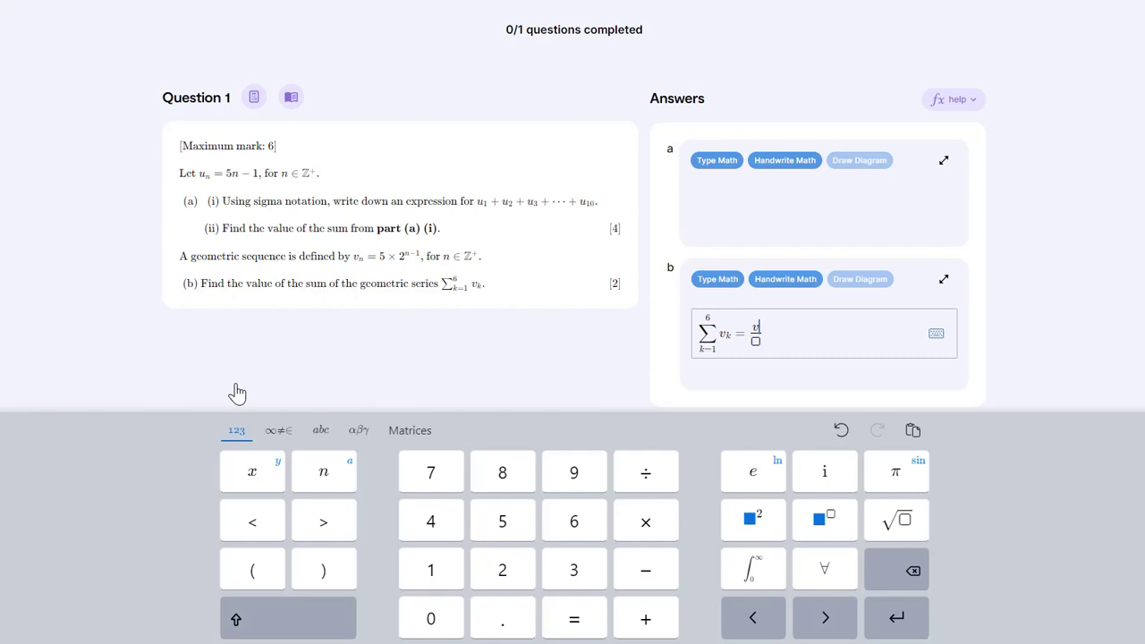
pyautogui.click(281, 632)
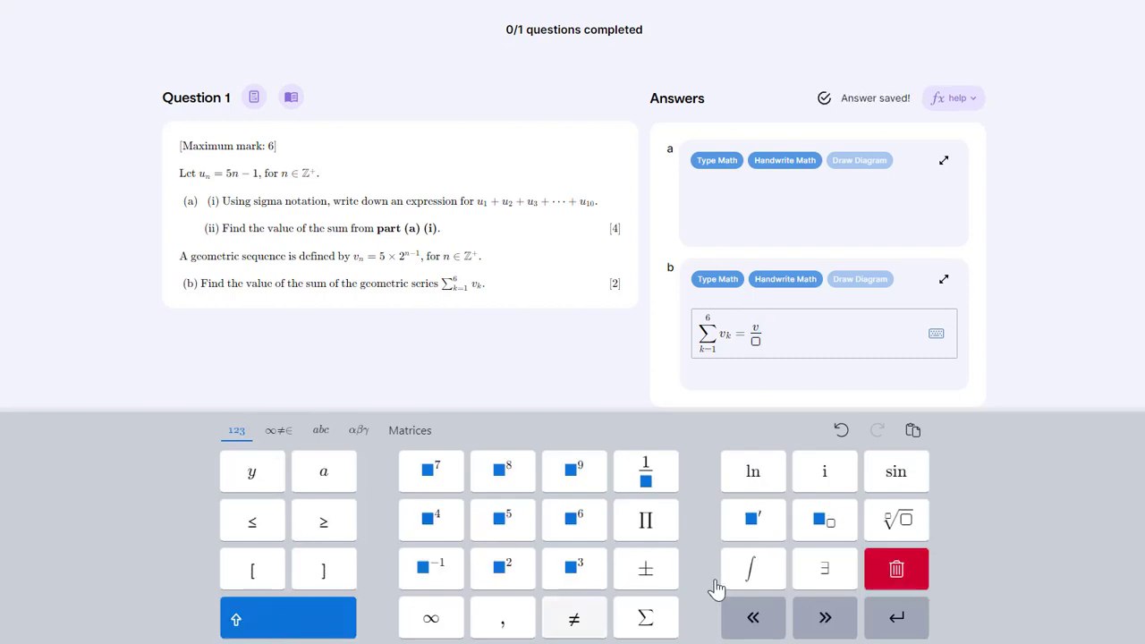
pyautogui.click(824, 524)
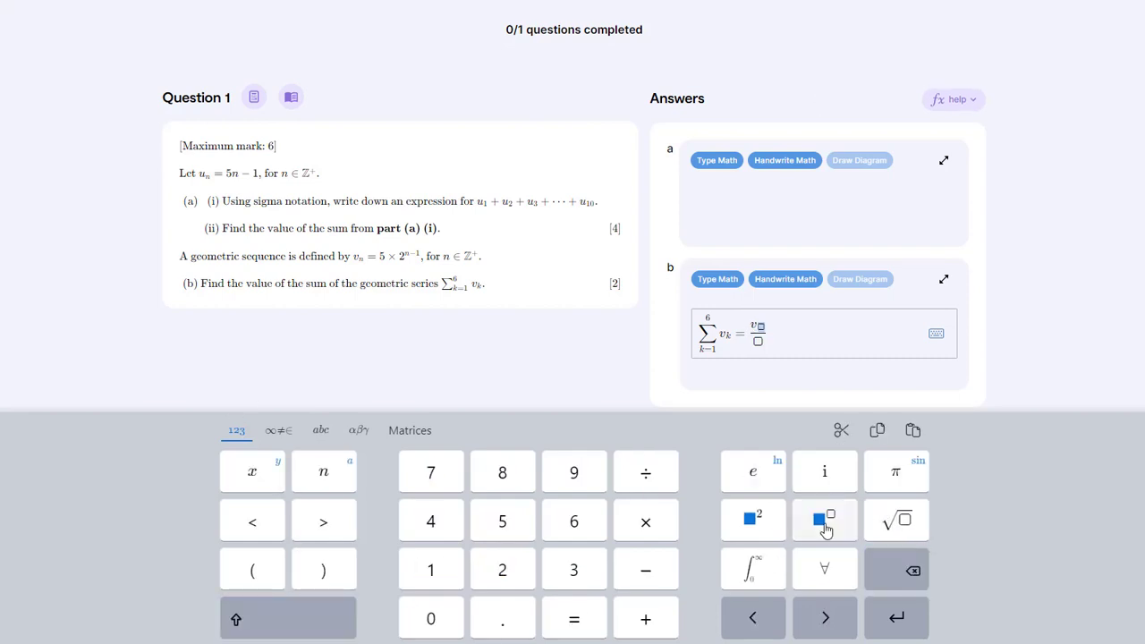
pyautogui.click(424, 569)
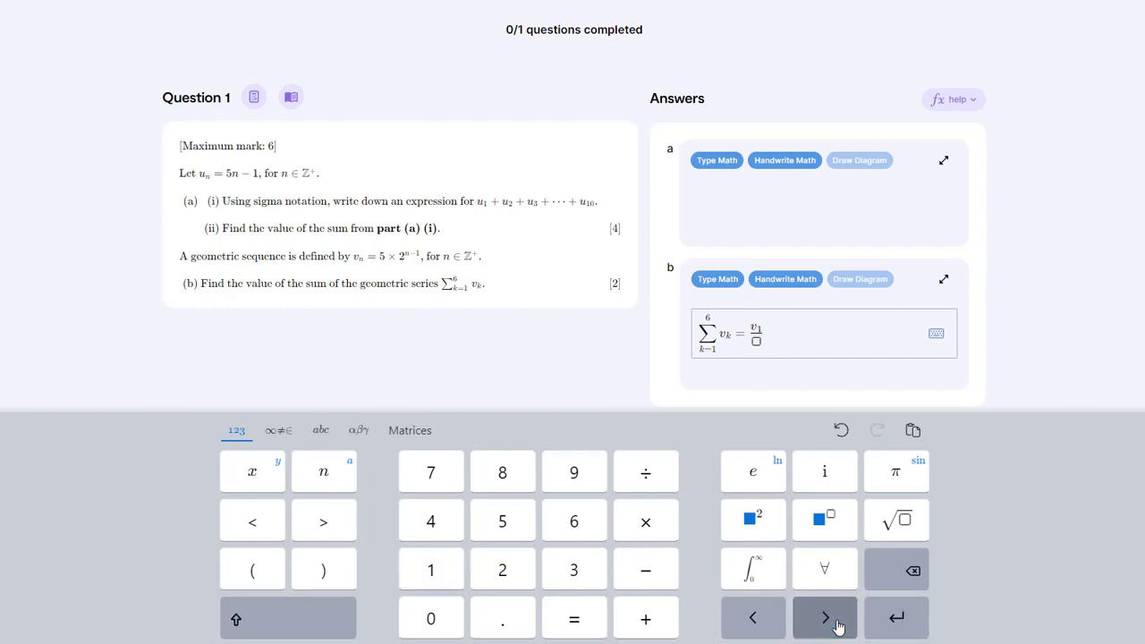
# - Complete the numerator with (r^6 − 1) after v_1
pyautogui.click(254, 573)
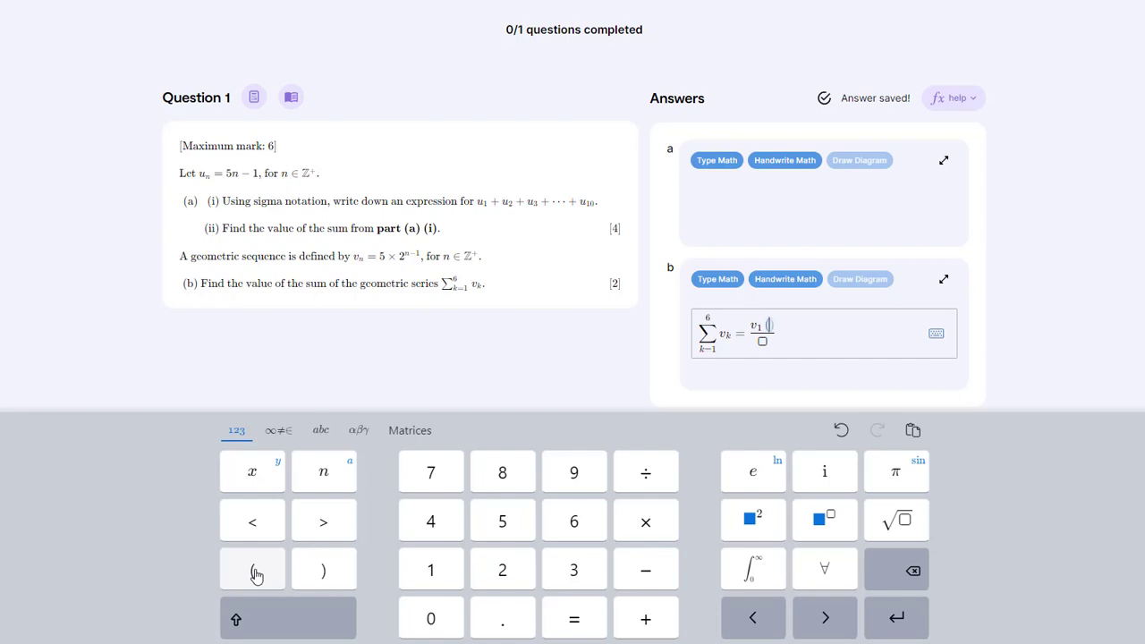
pyautogui.click(321, 430)
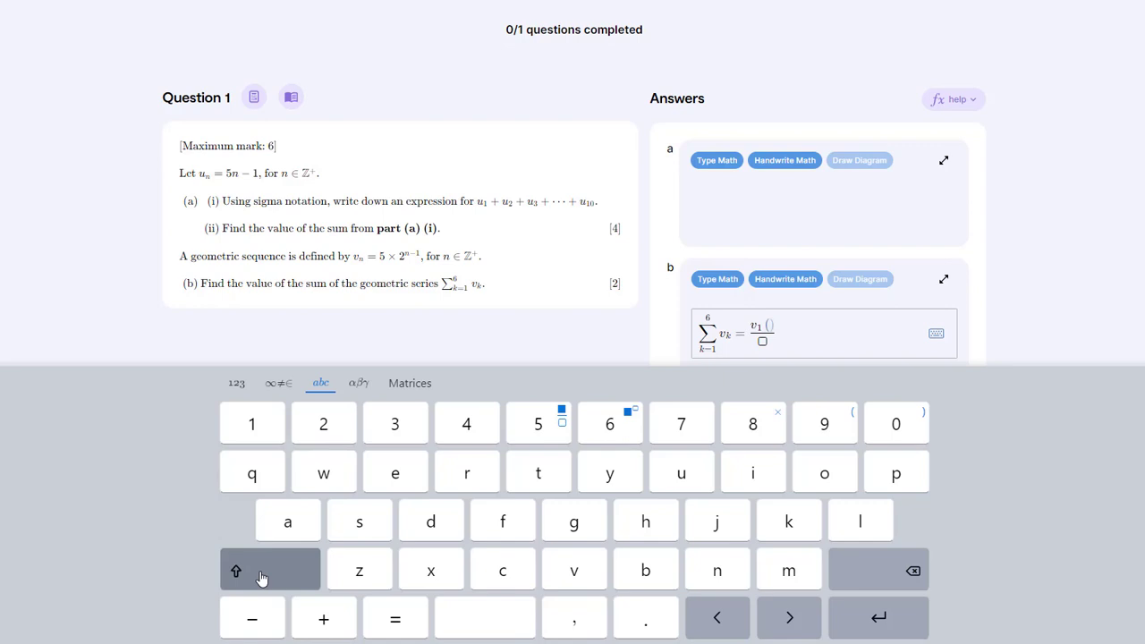
pyautogui.click(466, 477)
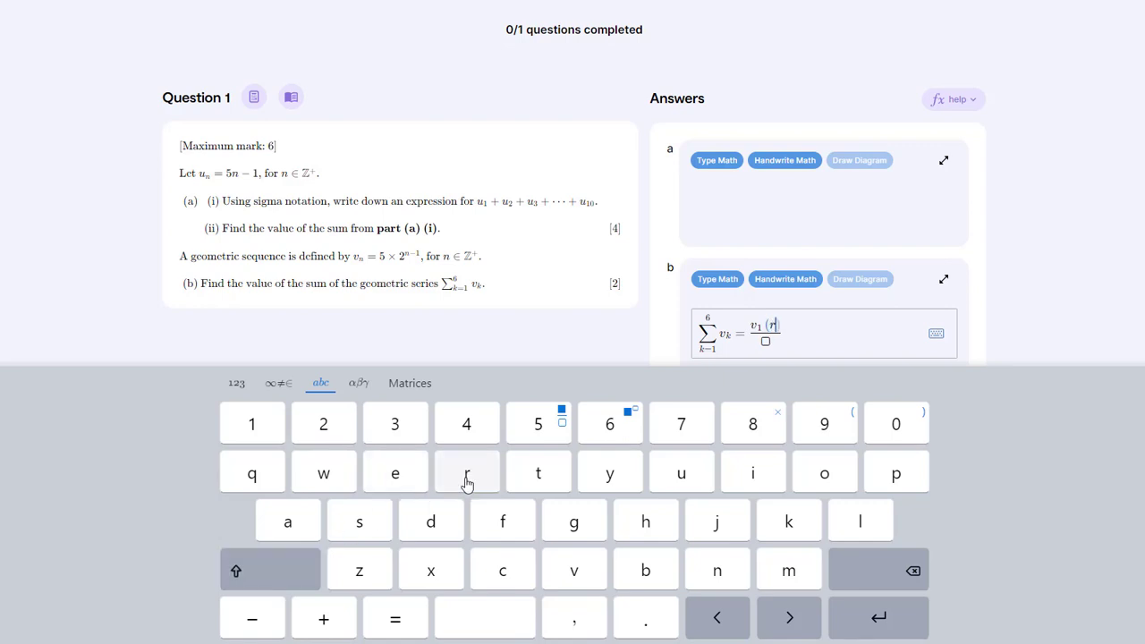
pyautogui.click(272, 575)
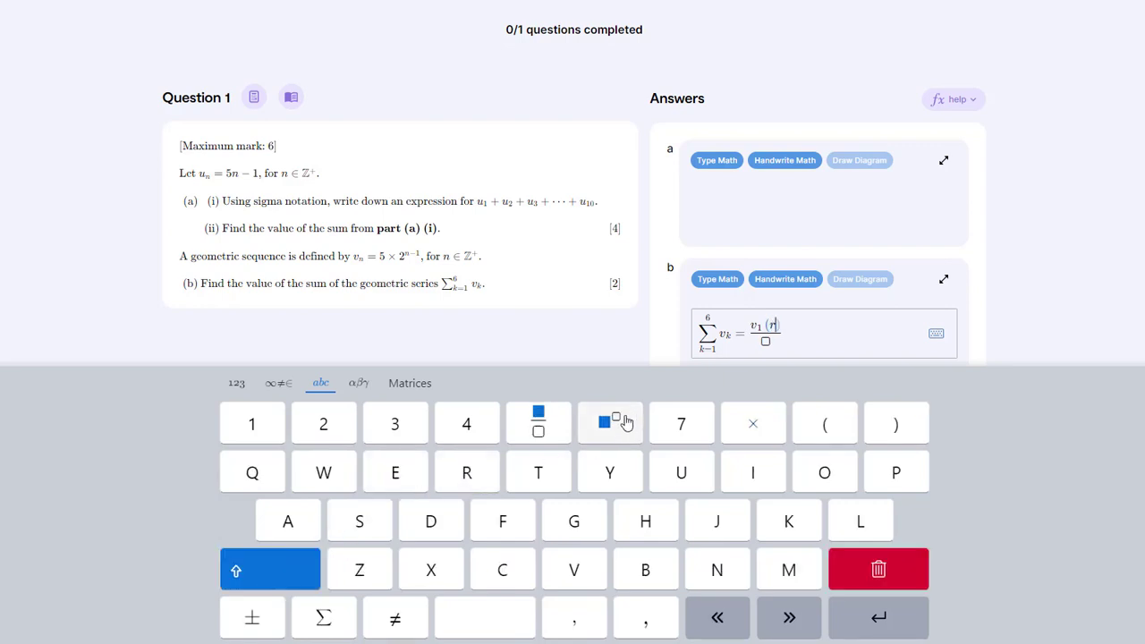
pyautogui.click(609, 423)
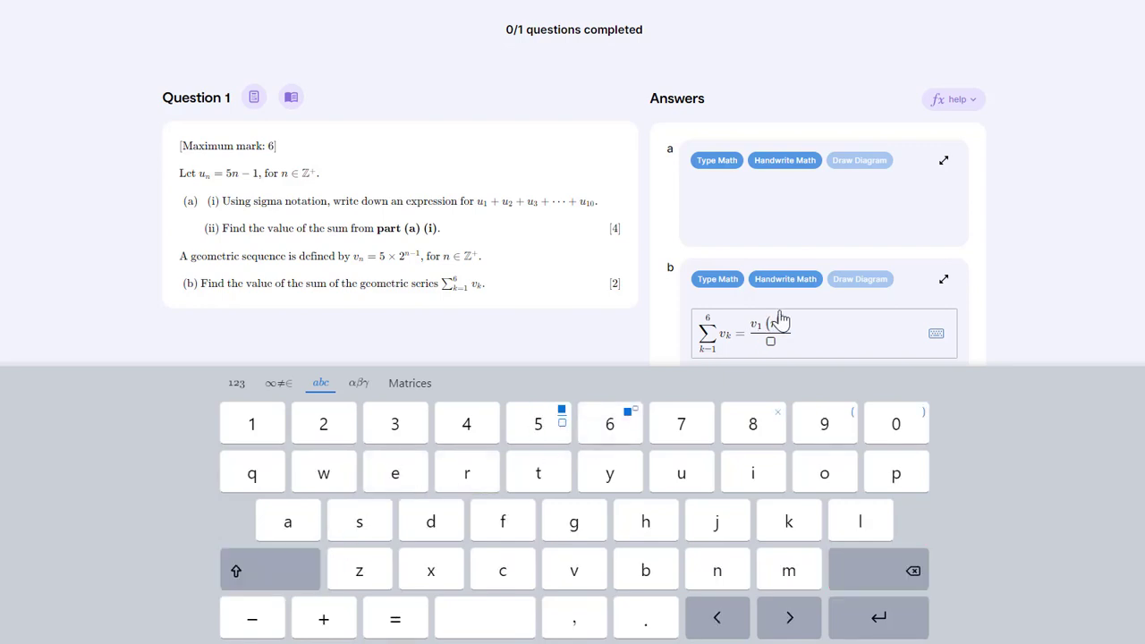
pyautogui.click(608, 426)
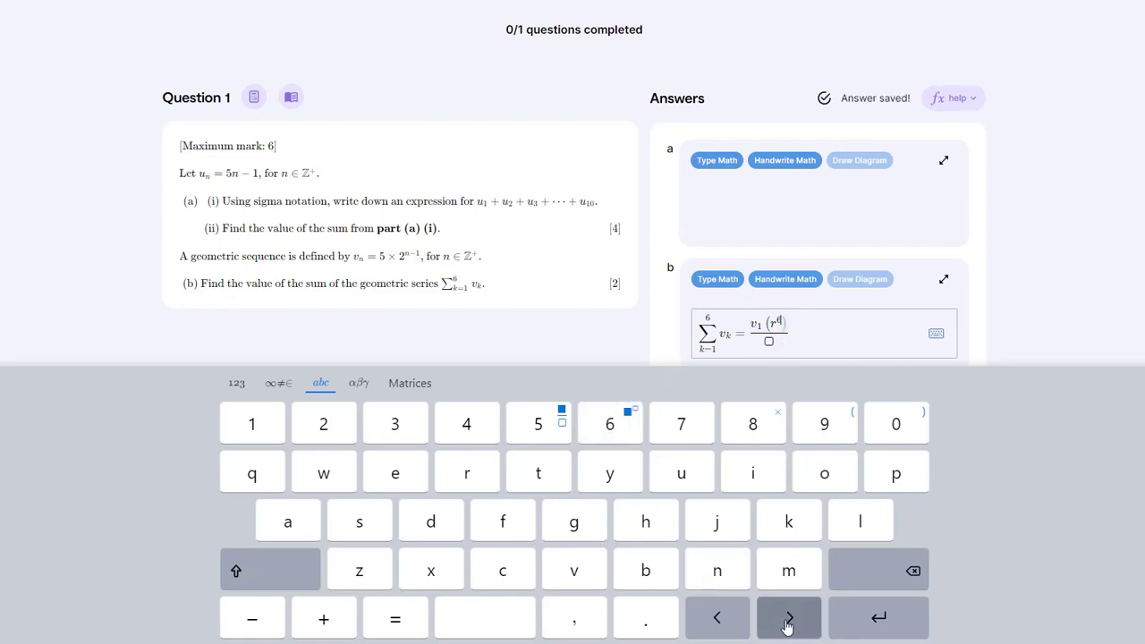
pyautogui.click(787, 623)
pyautogui.click(254, 620)
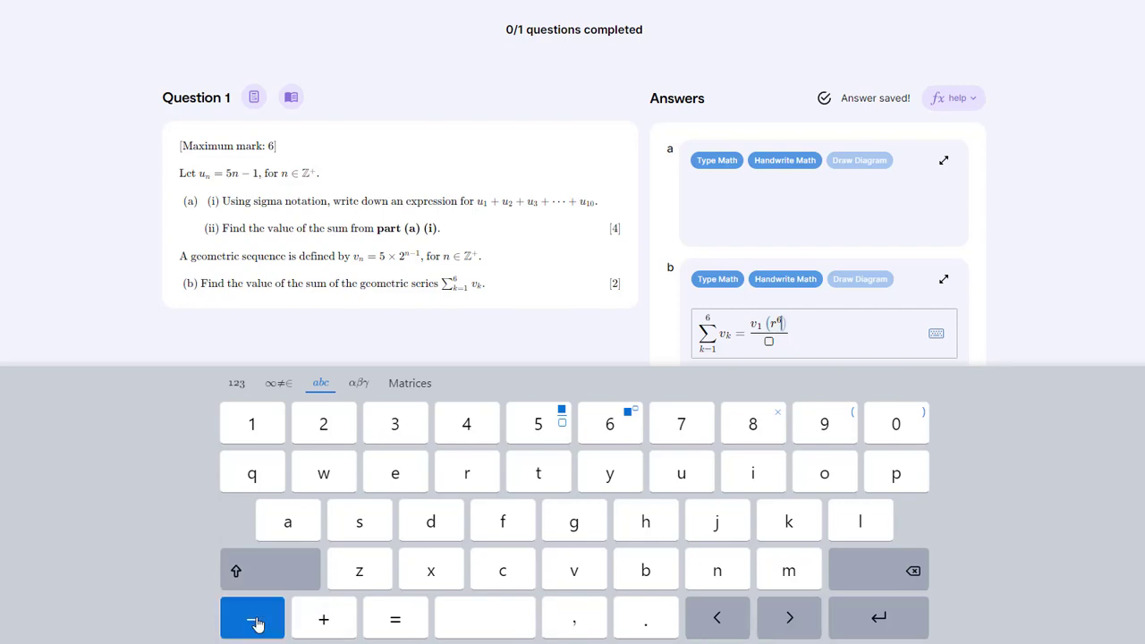
pyautogui.click(254, 424)
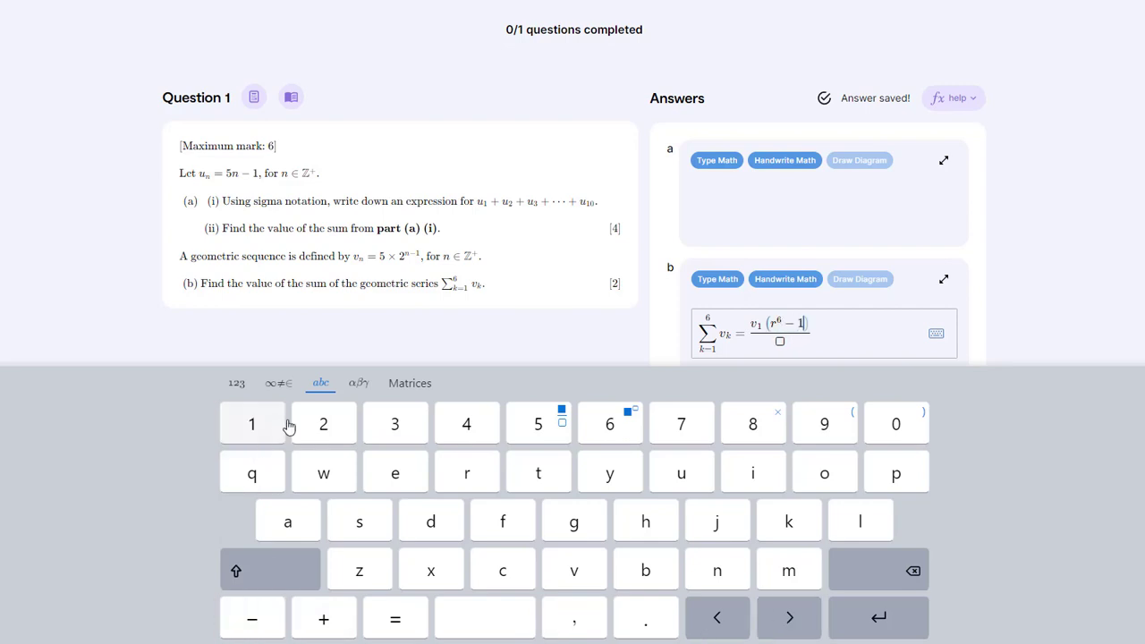
# - Enter r − 1 as the fraction's denominator and dismiss the math keyboard
pyautogui.click(780, 344)
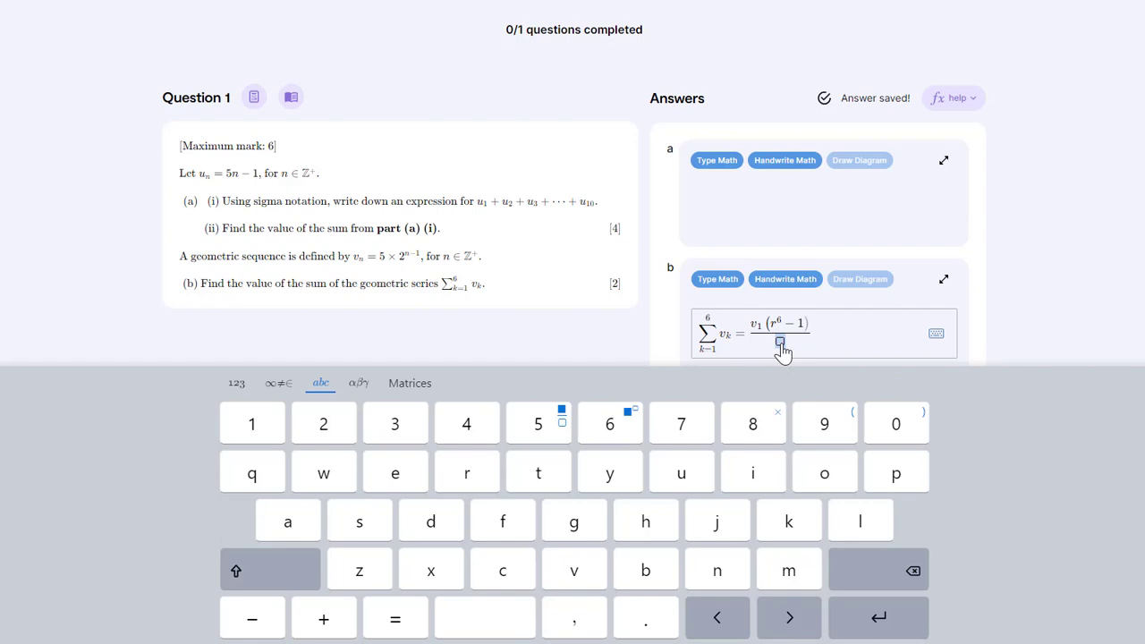
pyautogui.click(466, 475)
pyautogui.click(254, 622)
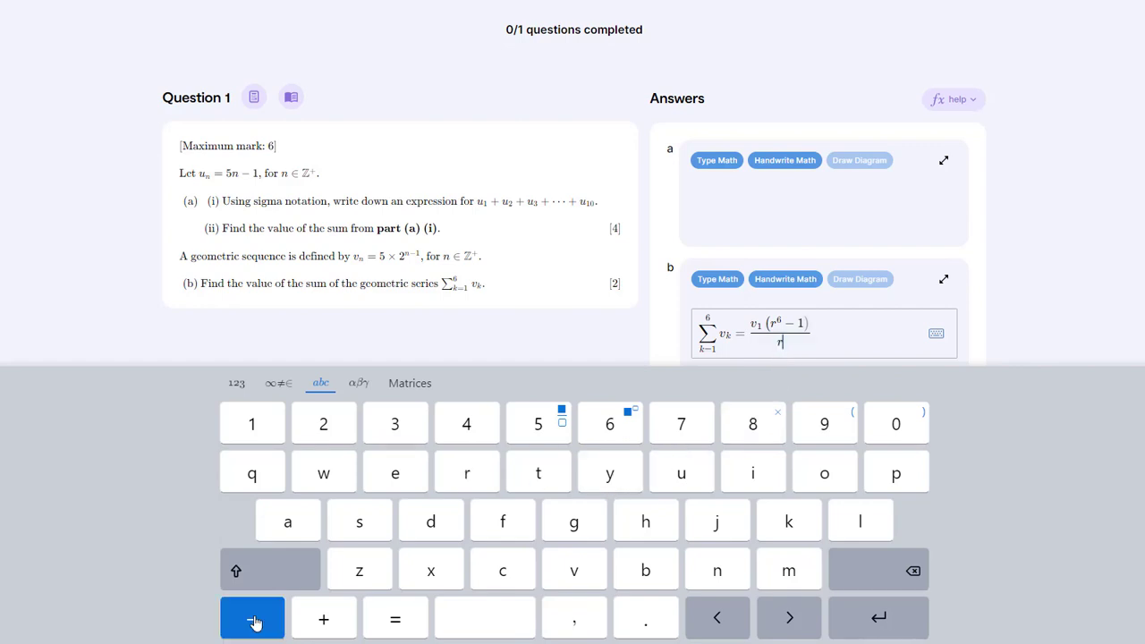
pyautogui.click(259, 436)
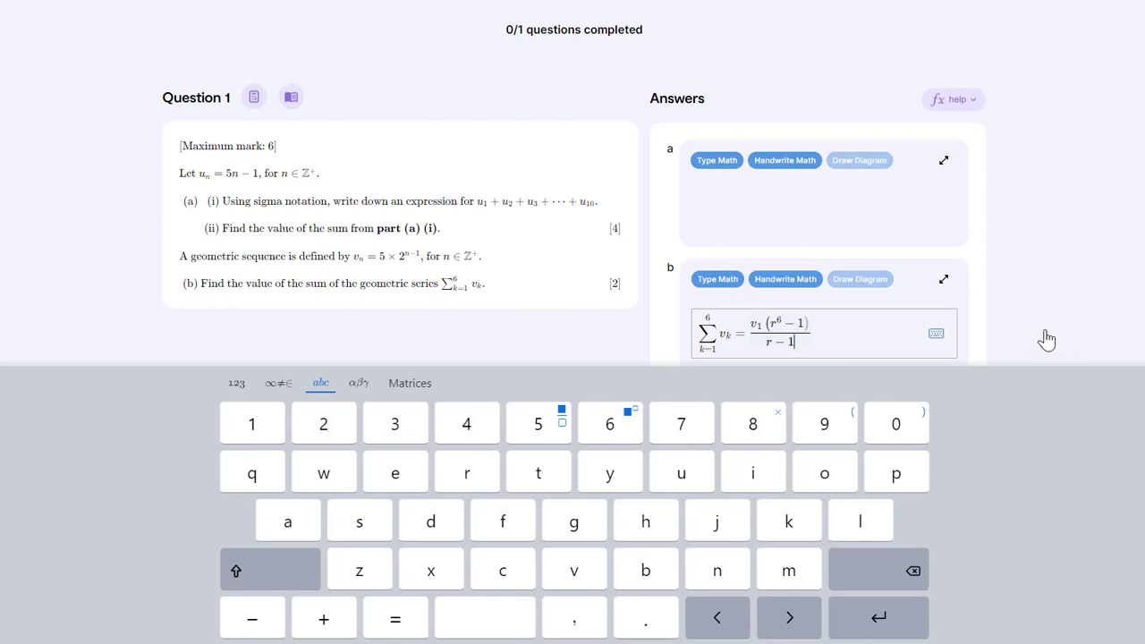
pyautogui.click(1051, 302)
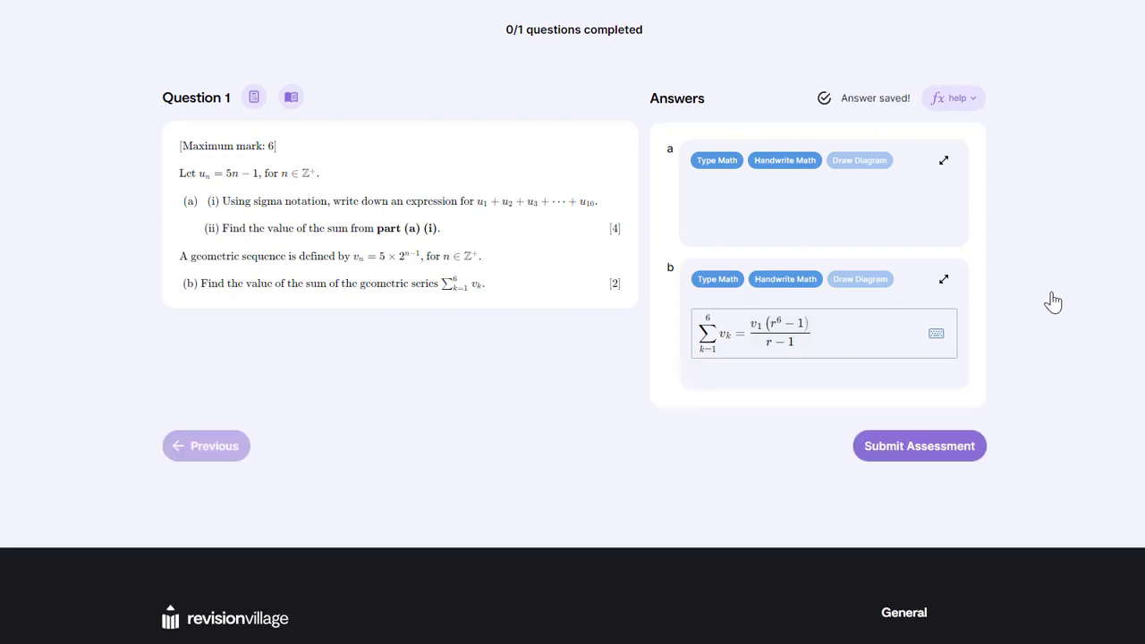